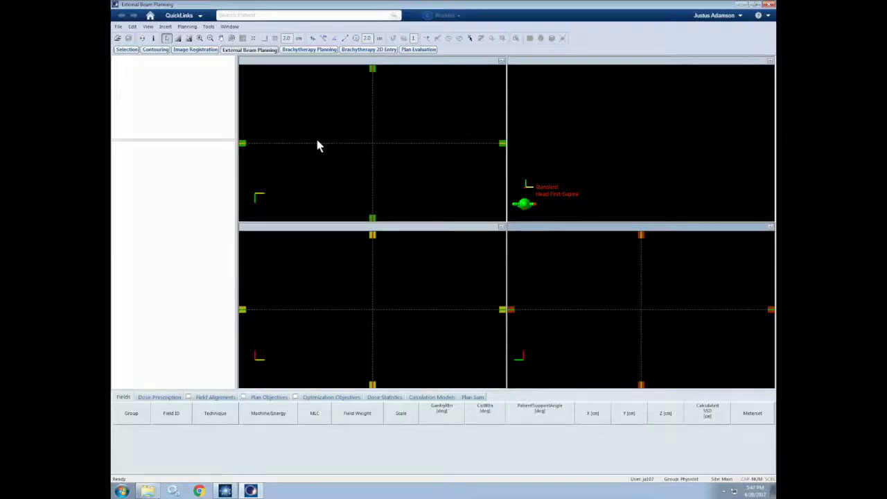
- Start a File > New Patient record, then cancel Patient Explorer to return to My Home
click(267, 14)
click(119, 27)
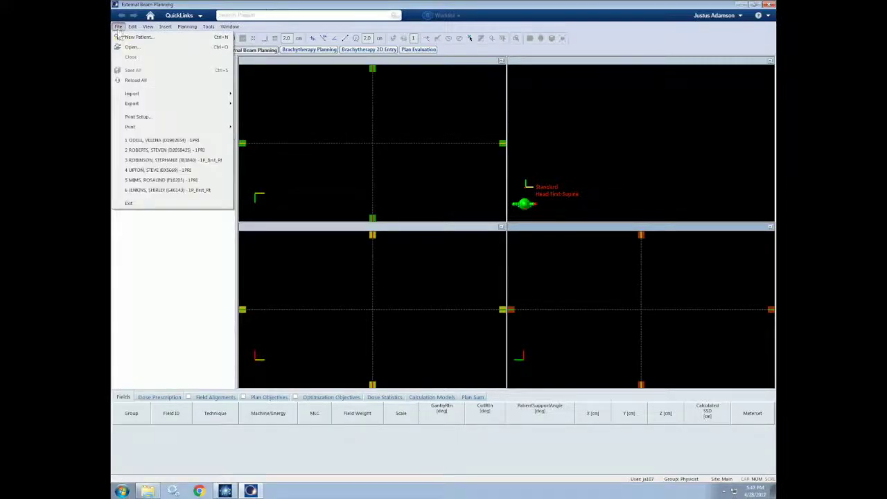
click(158, 37)
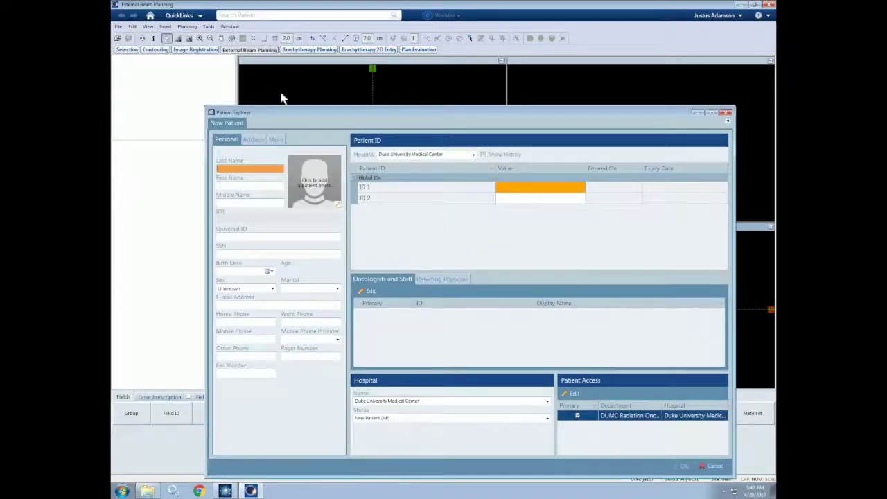
drag(433, 113, 419, 76)
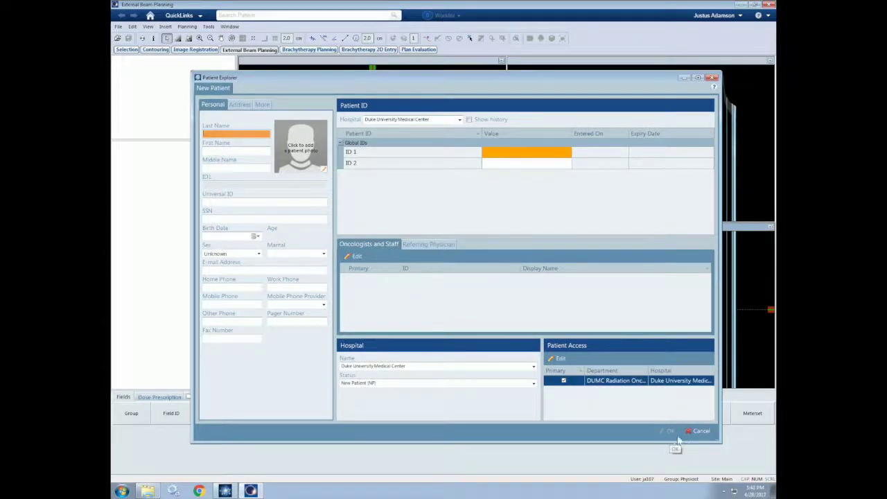
click(699, 431)
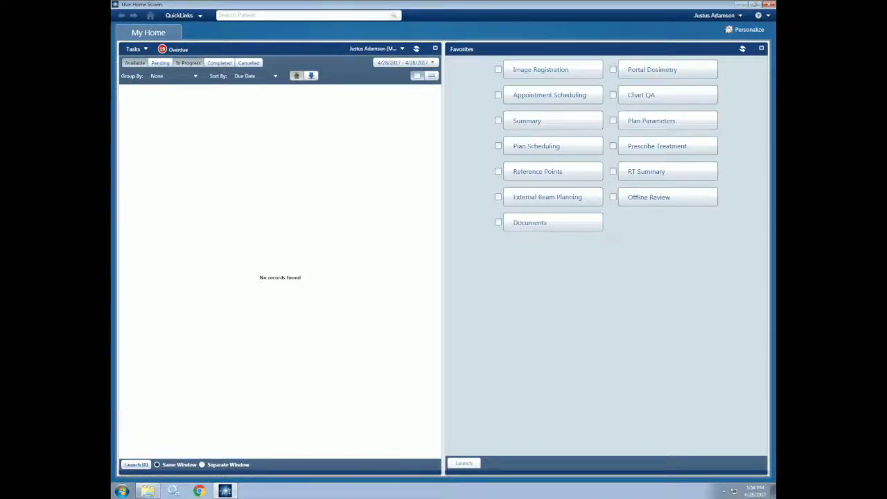
- Launch DICOM Import Export with the Dicom File Import filter and browse for the CTs source folder
click(201, 15)
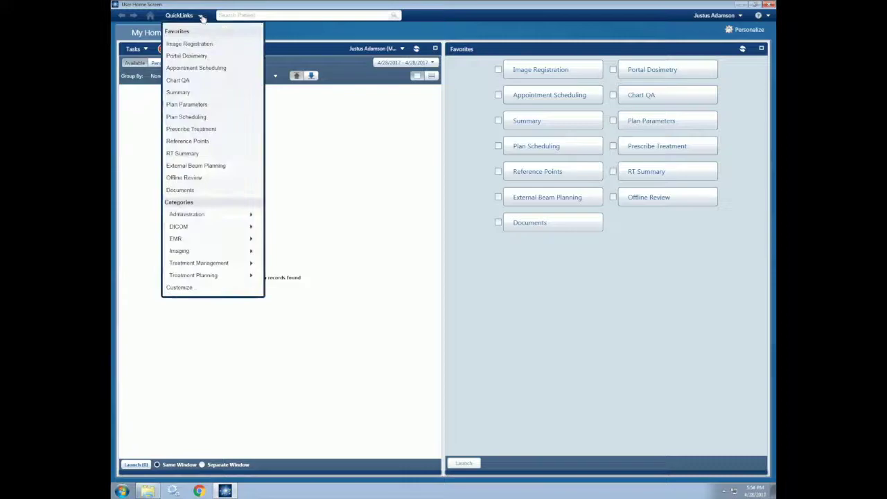
mouse_move(200, 230)
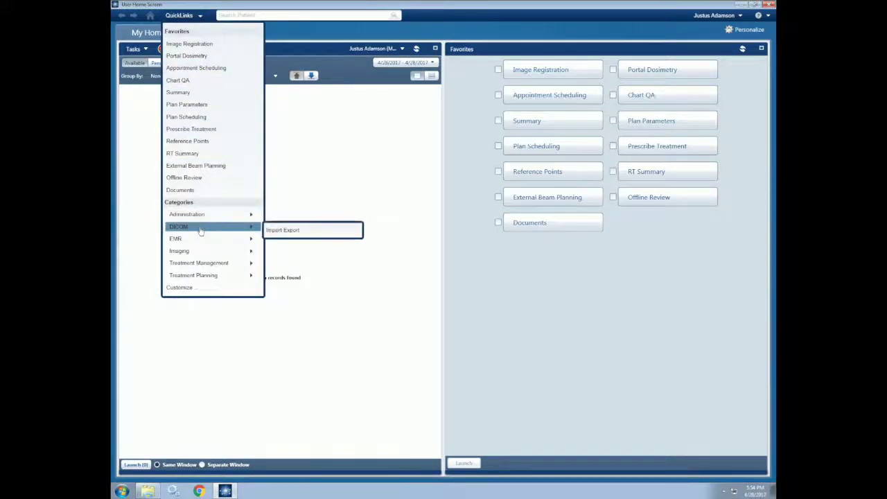
click(296, 230)
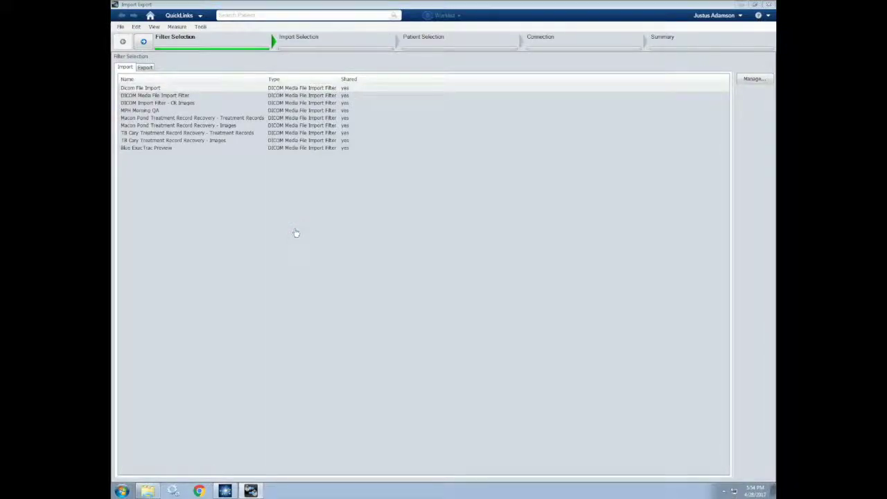
click(151, 89)
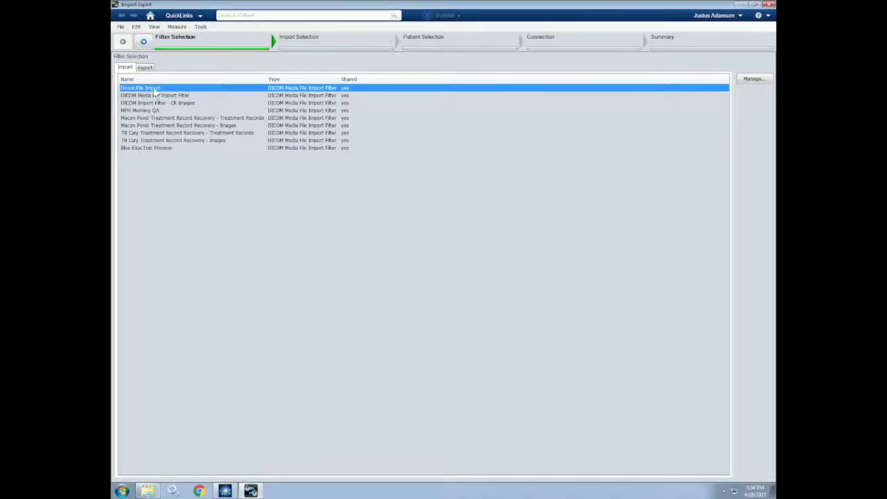
click(143, 42)
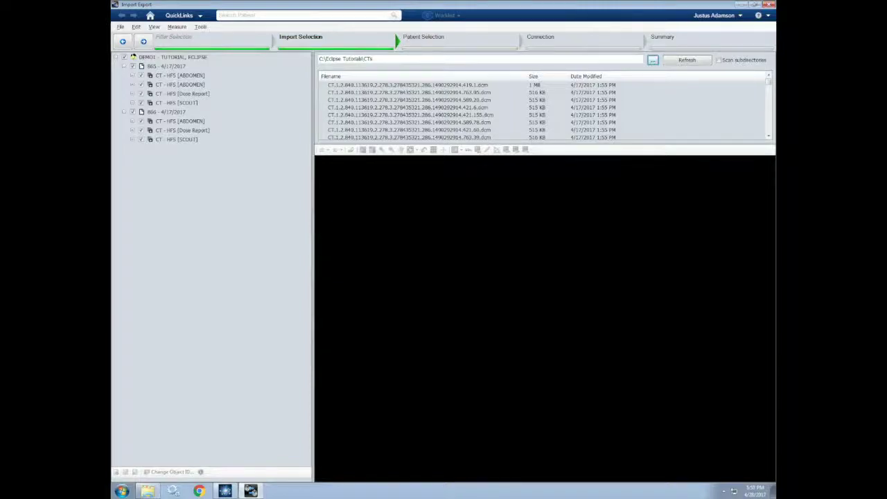
click(652, 62)
- Uncheck study 866, review study 865's series, and advance to Patient Selection
click(132, 111)
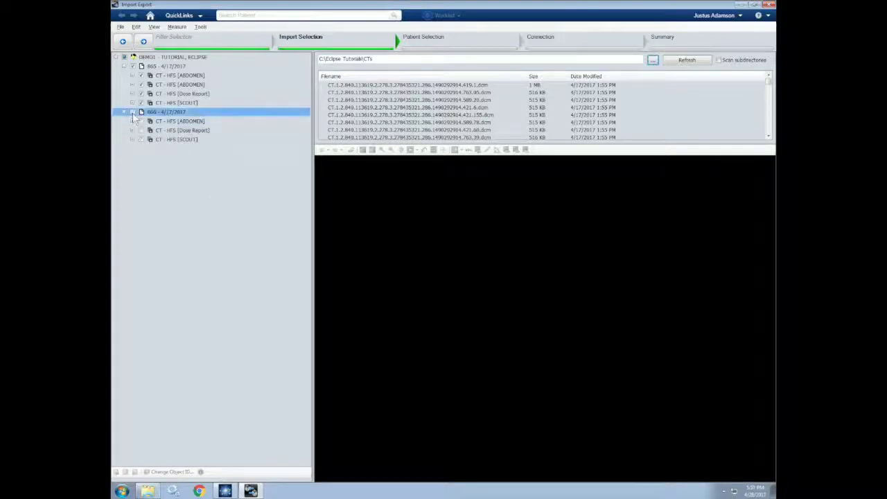
click(151, 102)
key(Up)
key(Up)
key(Up)
key(Up)
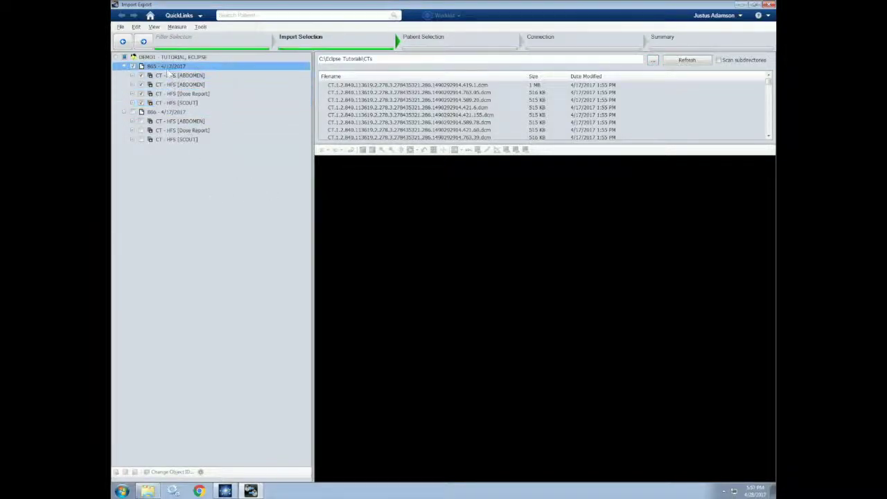
key(Down)
key(Down)
key(Up)
key(Down)
key(Down)
key(Down)
key(Up)
key(Up)
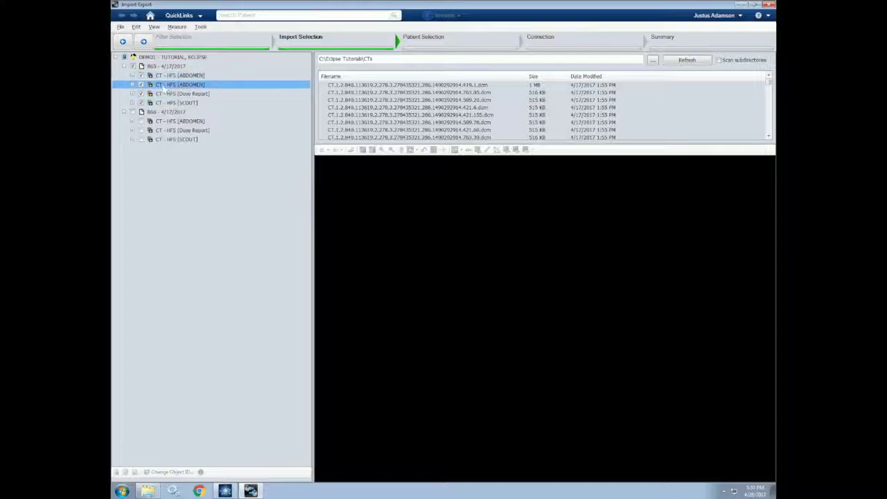
key(Up)
key(Down)
key(Down)
key(Down)
key(Down)
key(Up)
key(Up)
click(143, 42)
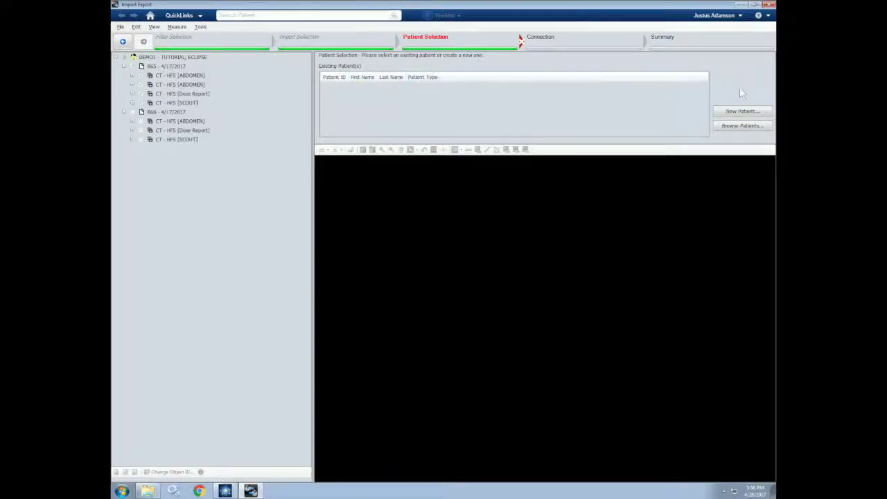
- Create a new patient with the prefilled Patient Explorer details and advance to Connection
click(741, 112)
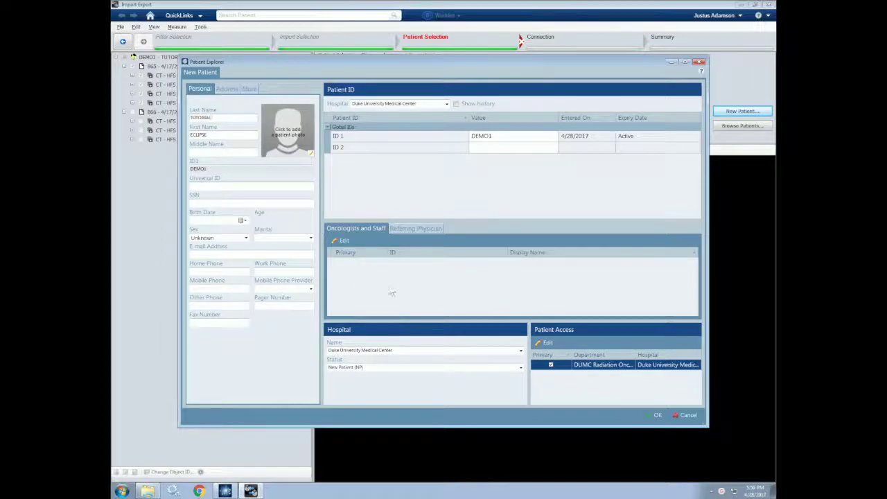
click(653, 414)
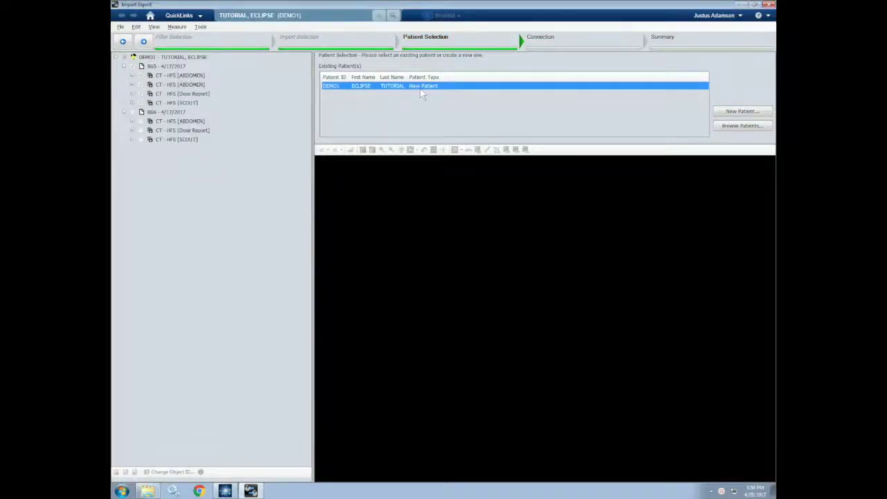
click(143, 42)
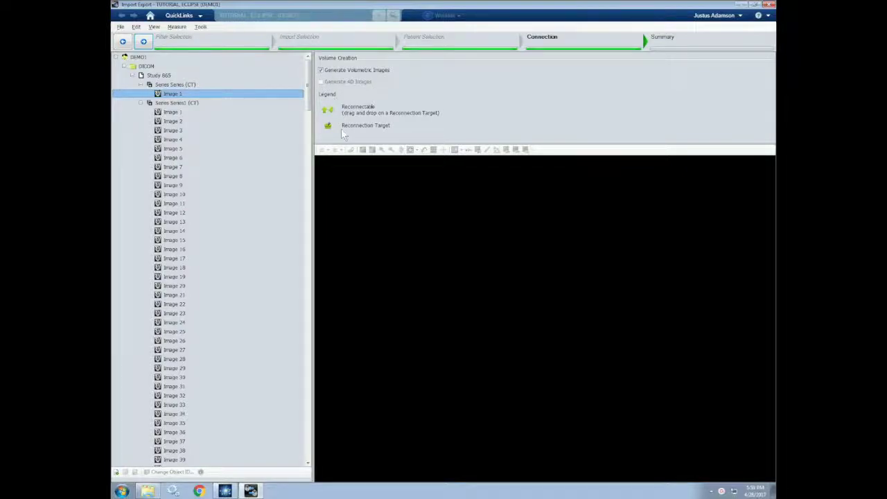
- Save the imported images to the database, yielding 335 CT images with none failed
click(144, 43)
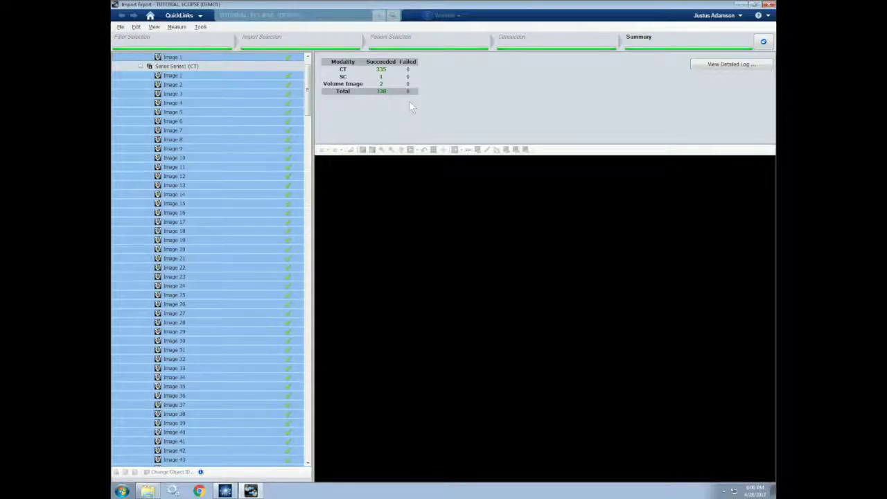
- Open External Beam Planning from QuickLinks and enlarge the patient tree to reach CT_1
click(196, 17)
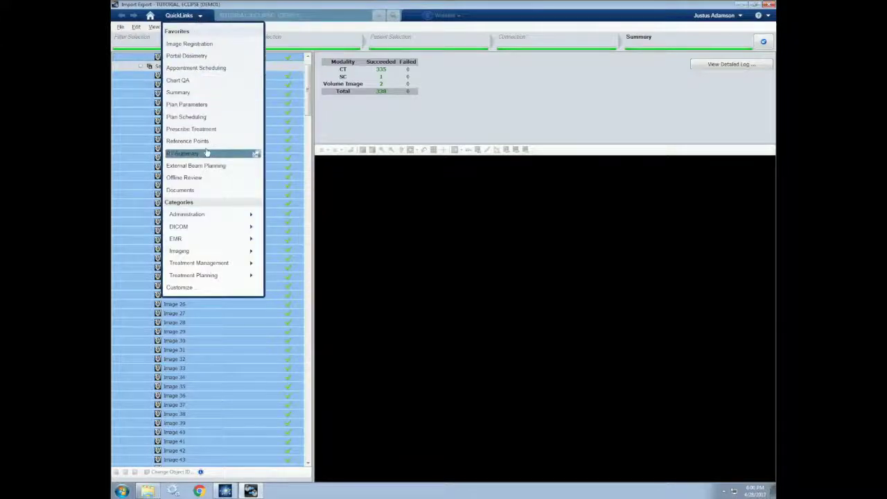
click(215, 168)
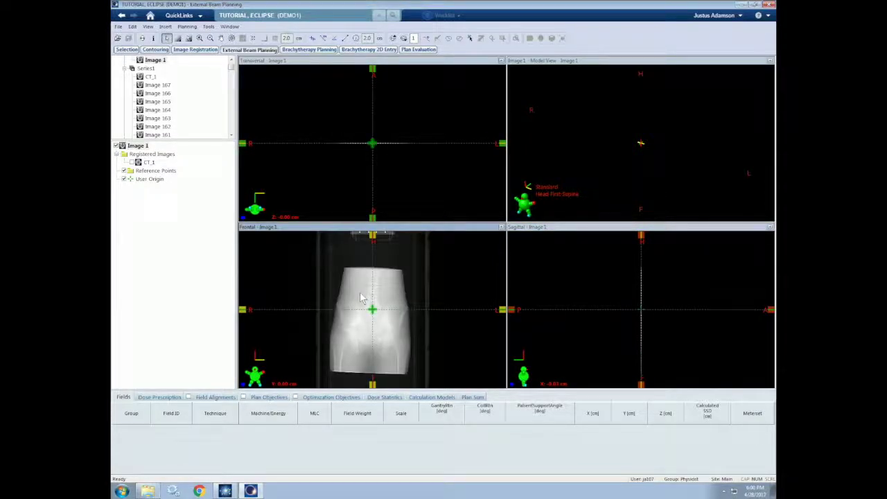
drag(204, 139, 205, 206)
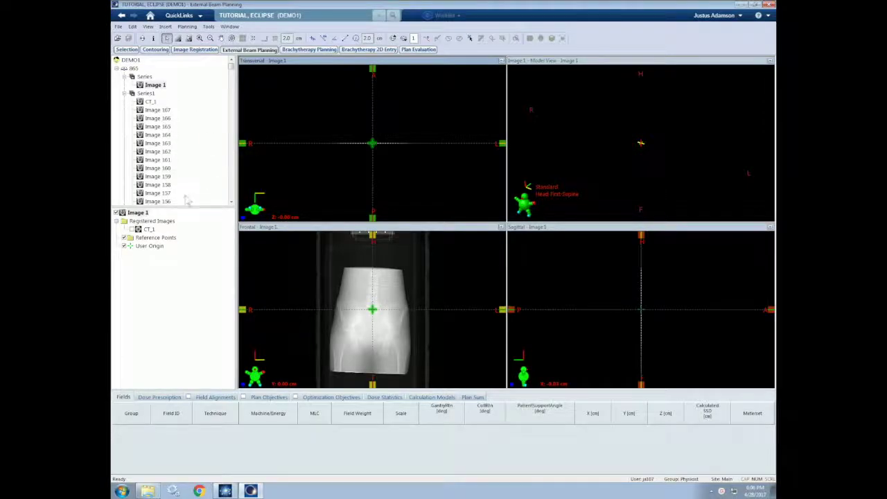
drag(188, 206, 189, 236)
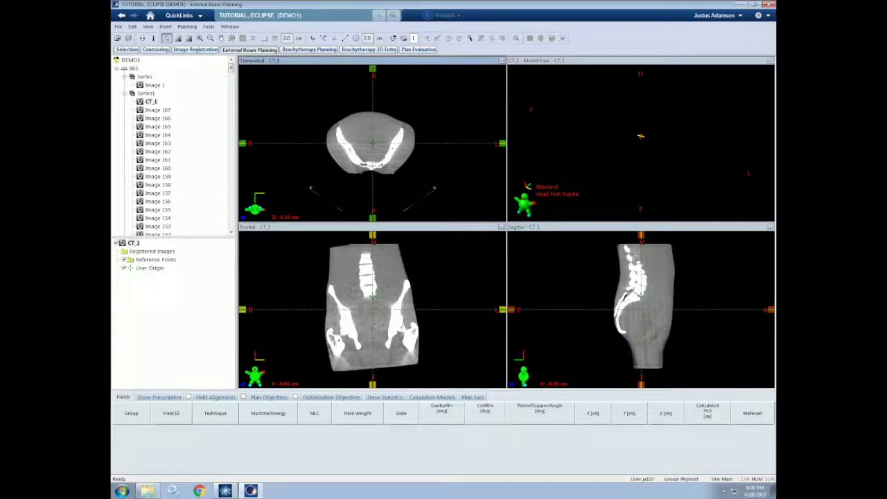
- Start the Import Wizard from the File menu and advance to file selection
click(118, 27)
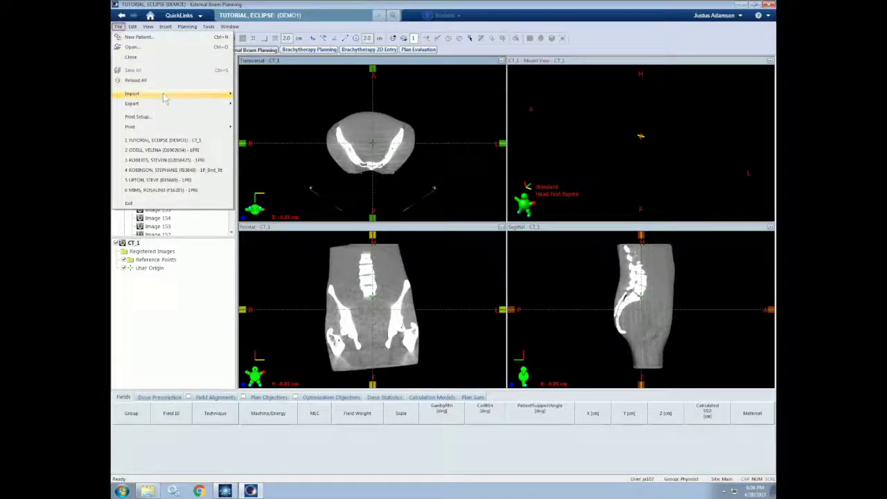
mouse_move(165, 99)
click(274, 101)
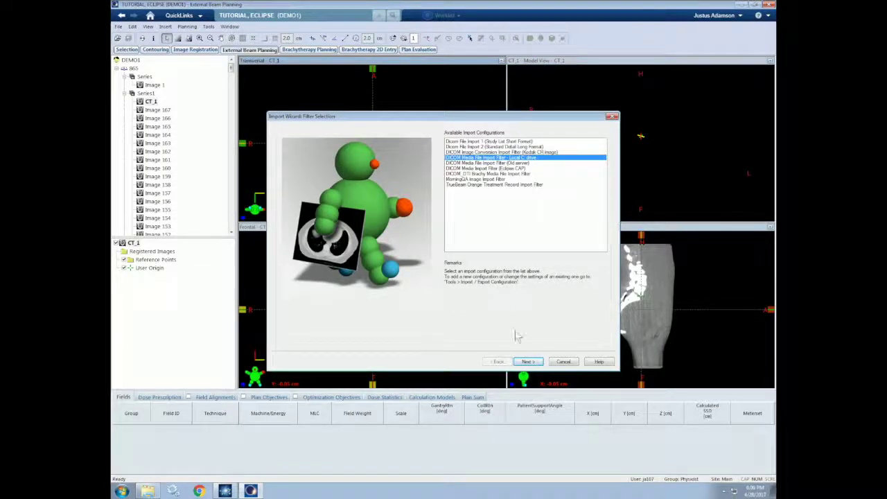
click(528, 361)
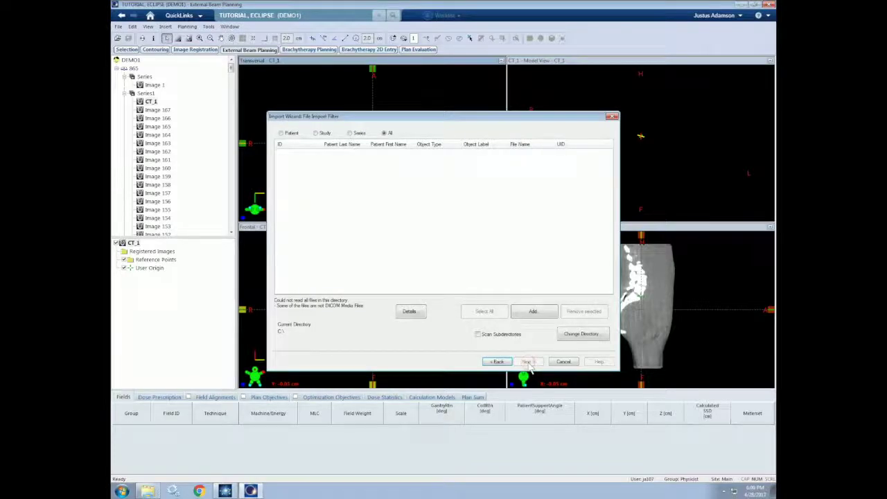
- Import from C:\Eclipse Tutorials\CTs with all files selected, then continue
click(584, 336)
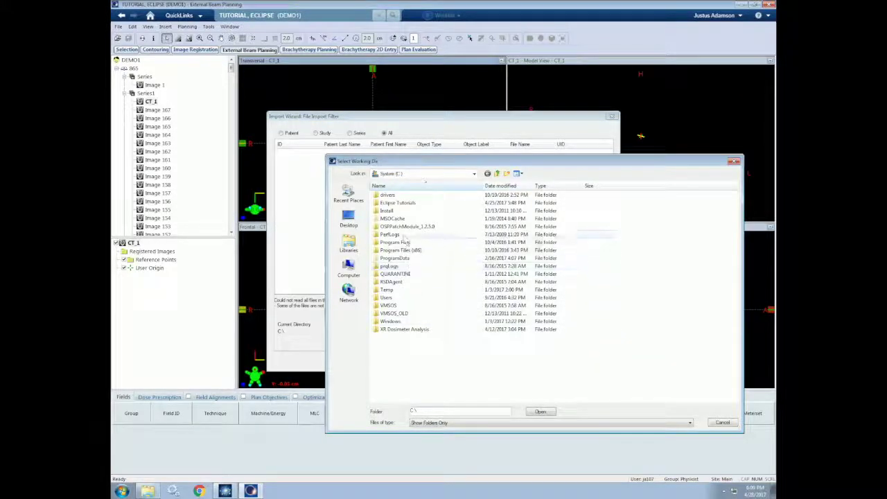
double_click(398, 202)
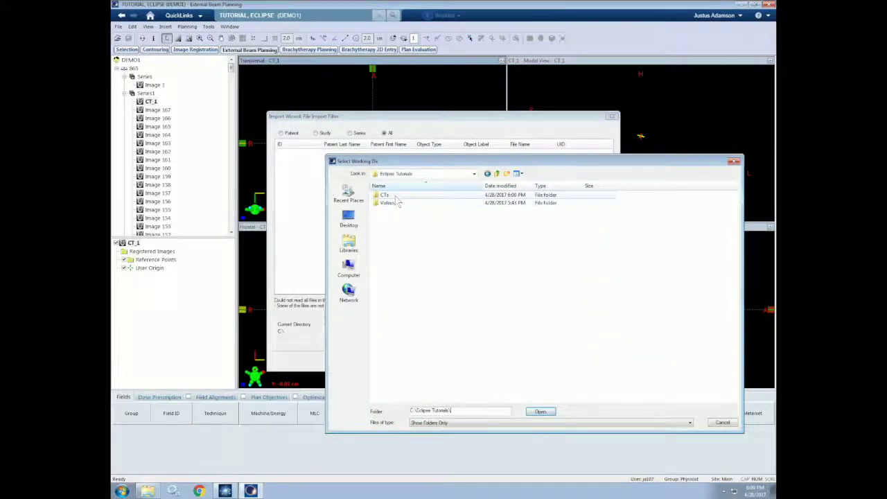
double_click(392, 196)
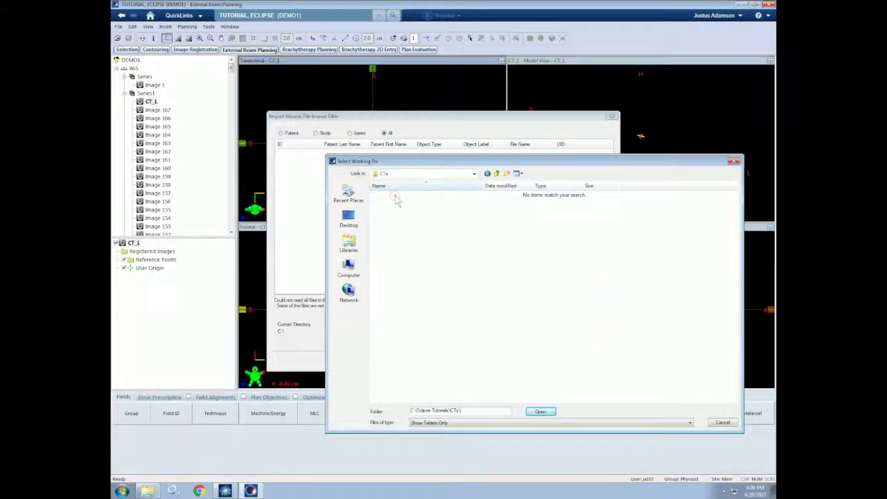
click(541, 411)
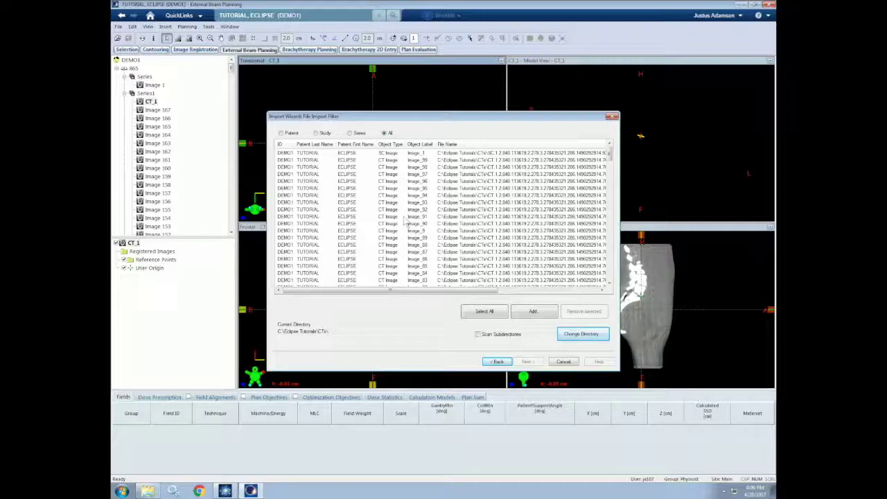
click(497, 313)
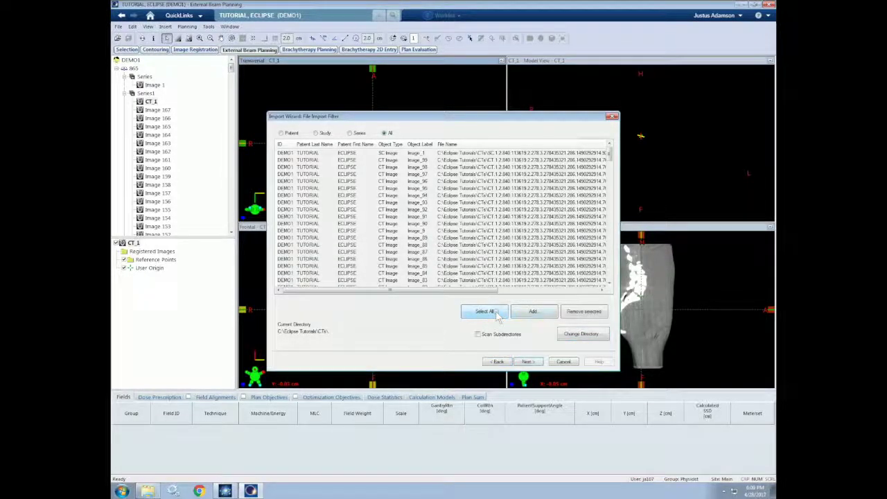
click(528, 362)
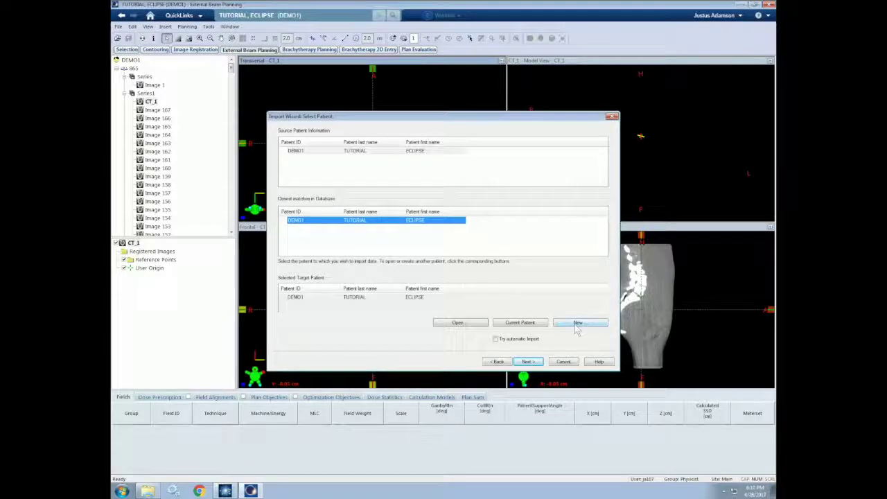
- Import the CT images into the current patient and finish on the Connect Page
click(518, 324)
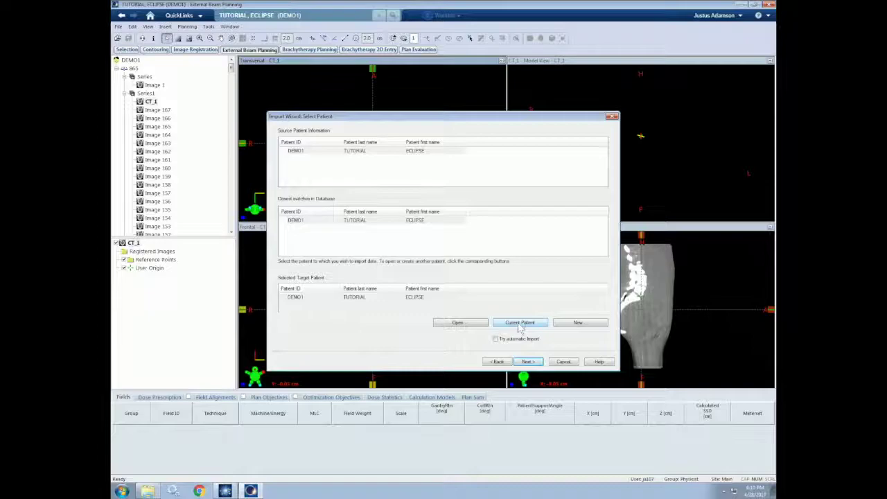
click(528, 362)
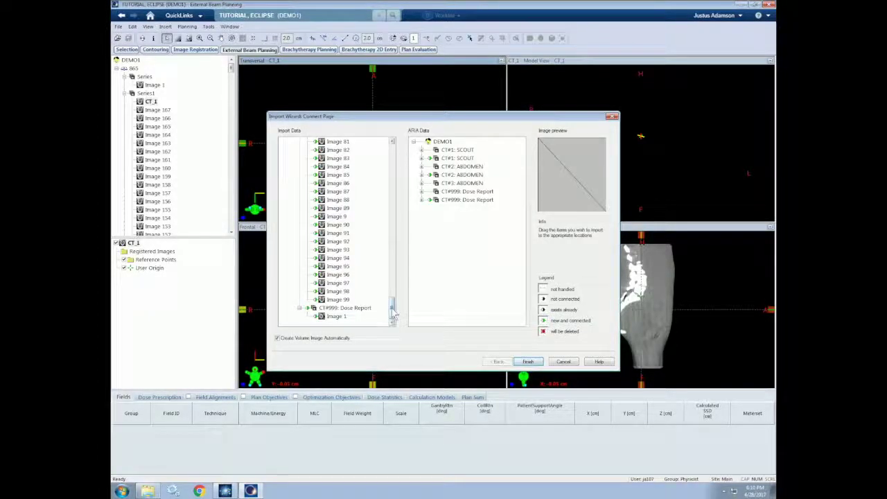
drag(393, 314, 393, 335)
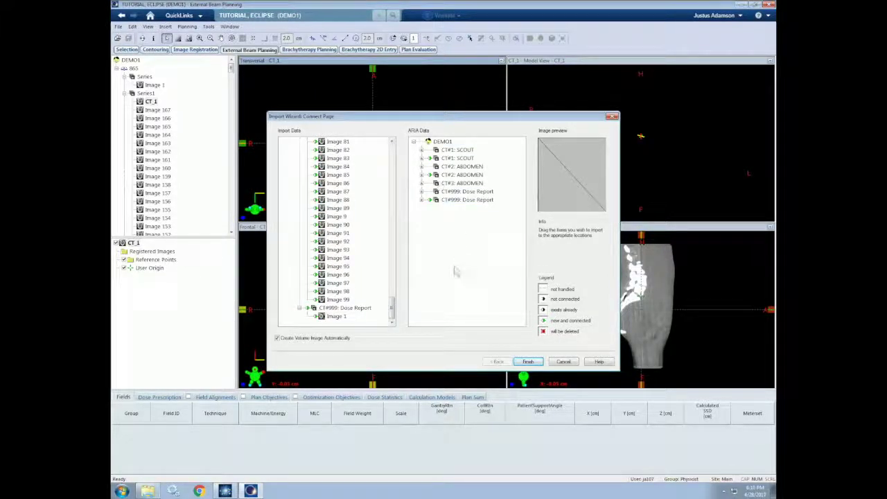
click(529, 362)
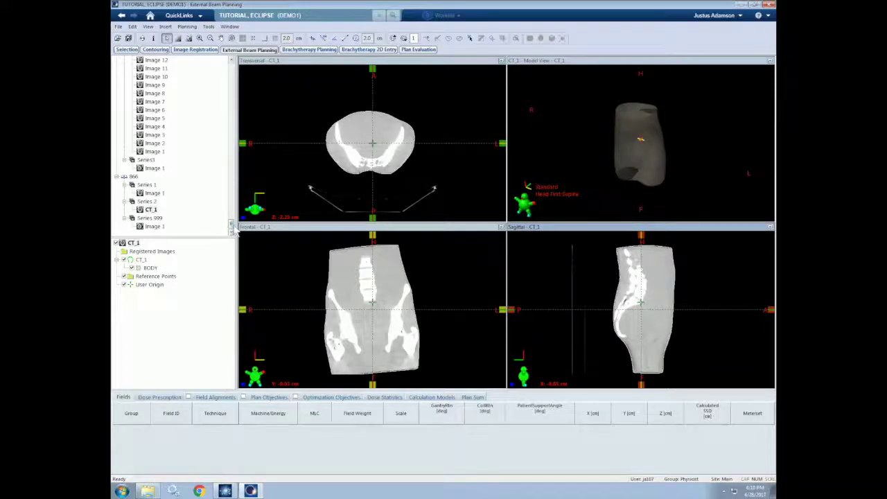
- Load study 866's Series 2 CT_1 image from the patient tree
click(134, 177)
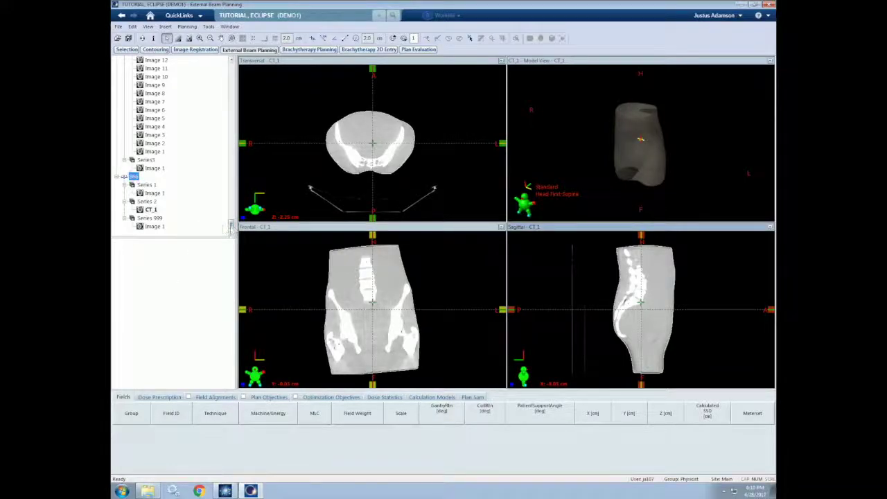
drag(231, 229, 224, 69)
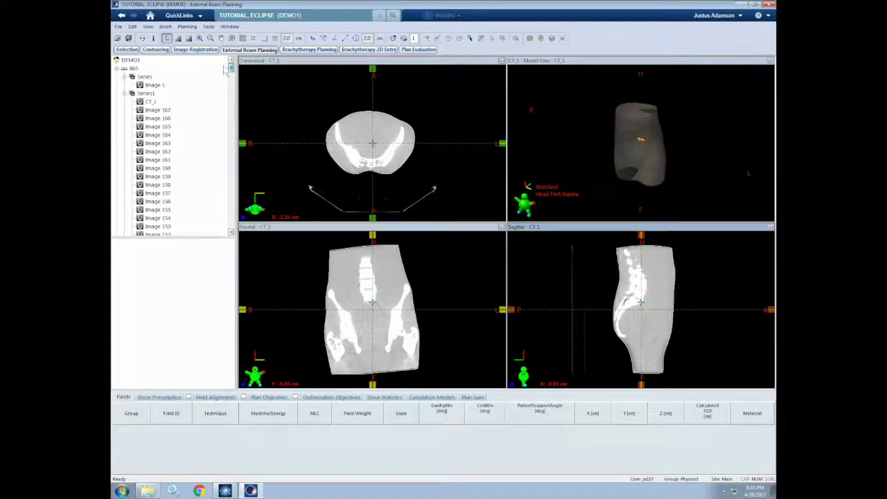
click(123, 75)
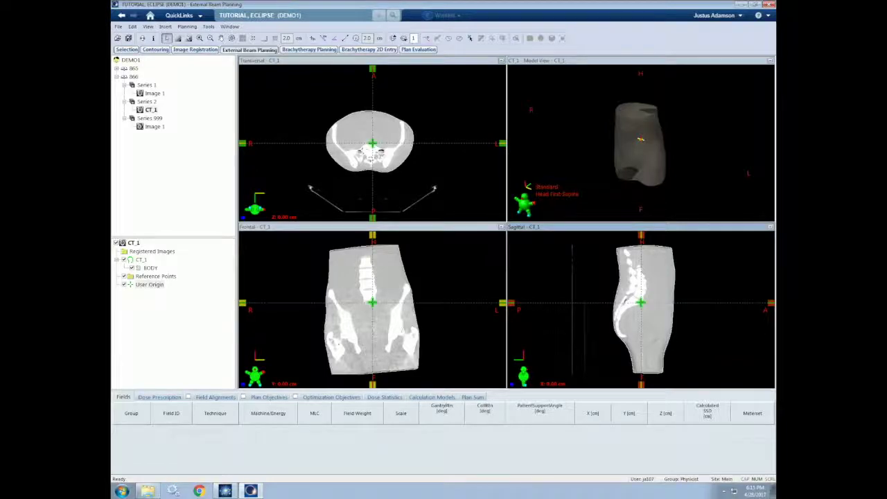
- In Set User Origin, enter X -2.53 cm and Z -4.19 cm offsets, apply, and confirm
scroll(336, 178, down, 4)
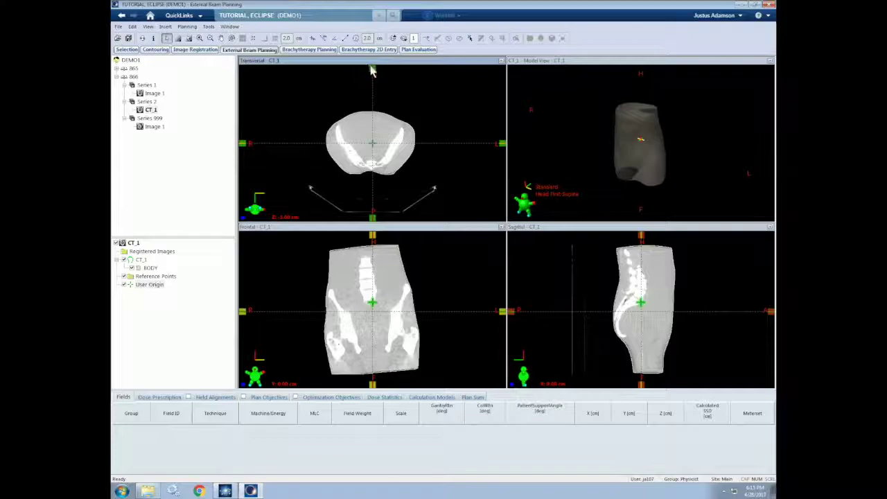
drag(371, 70, 365, 68)
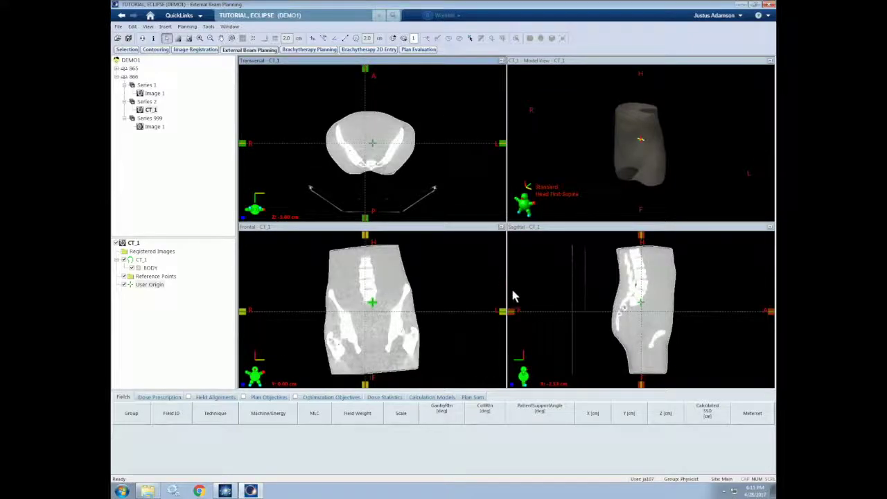
drag(513, 309, 512, 314)
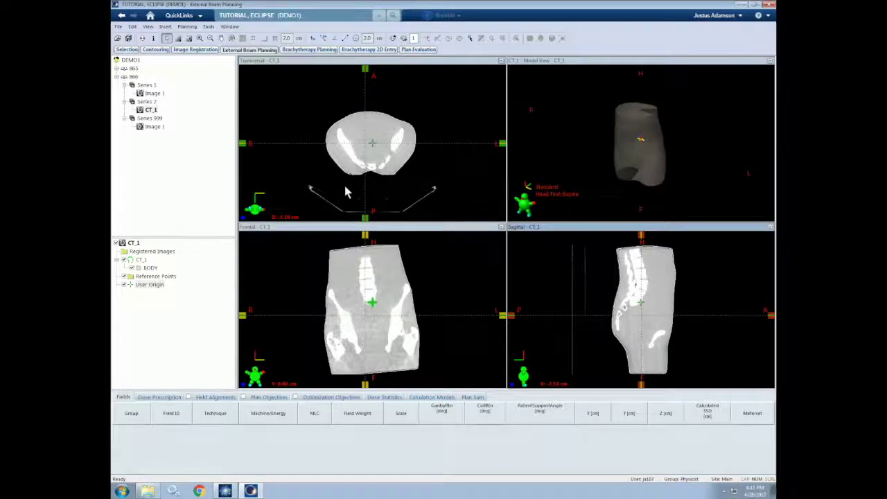
right_click(146, 290)
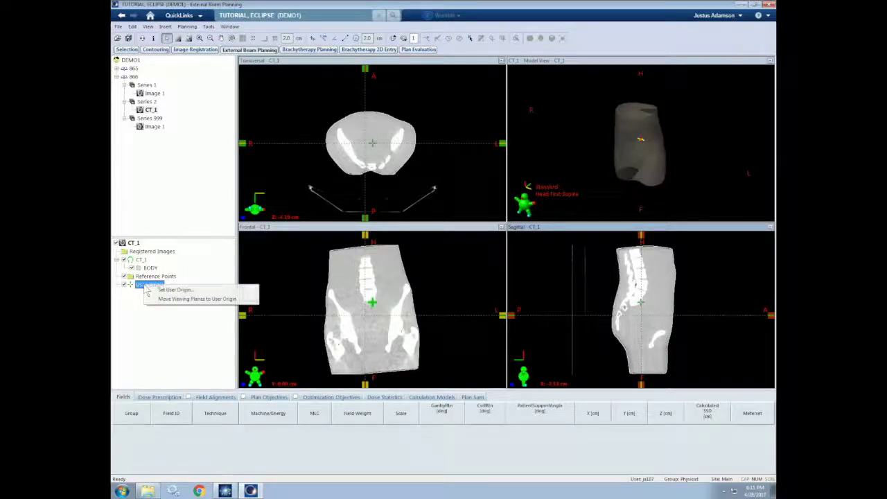
click(197, 290)
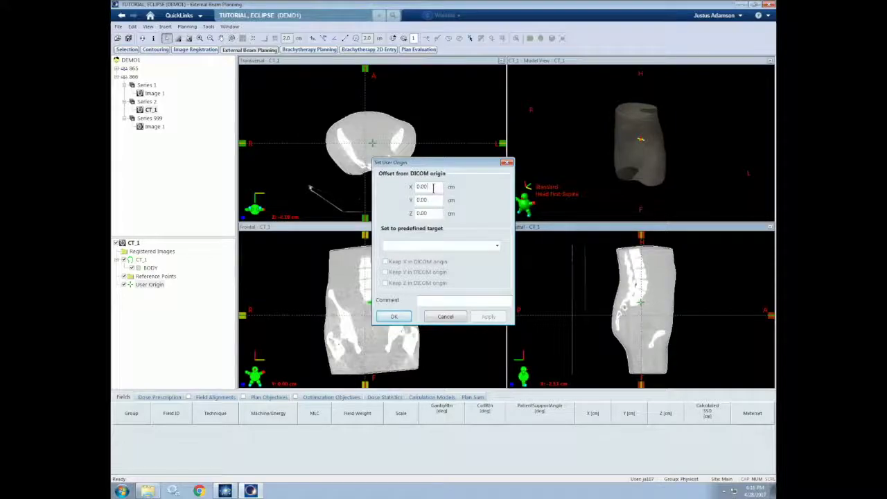
drag(433, 187, 411, 187)
text(-2)
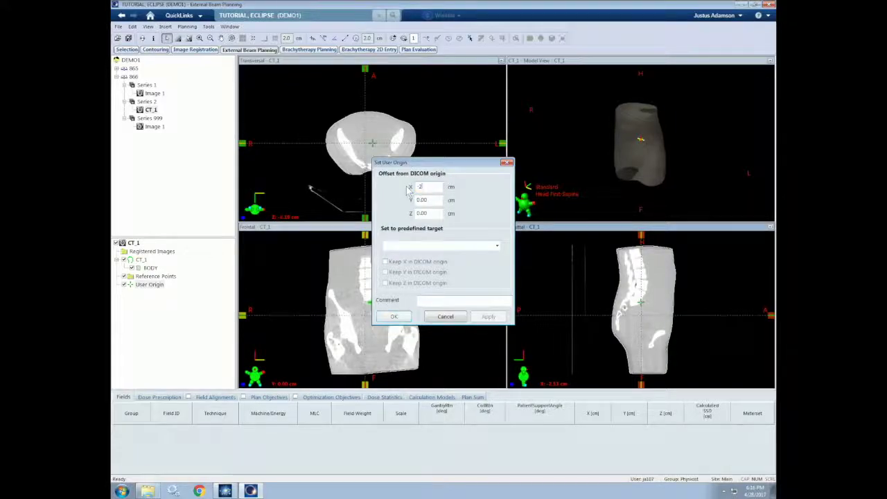
text(.53)
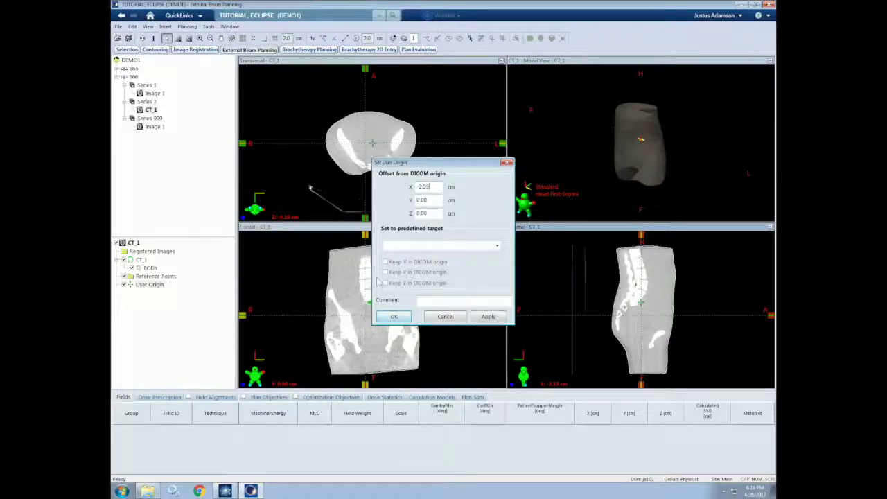
drag(430, 215, 408, 215)
text(-4.19)
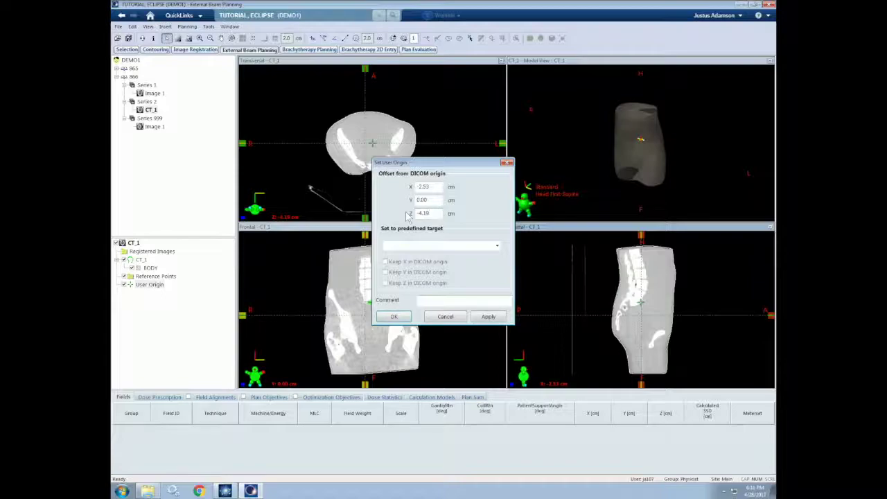
click(489, 317)
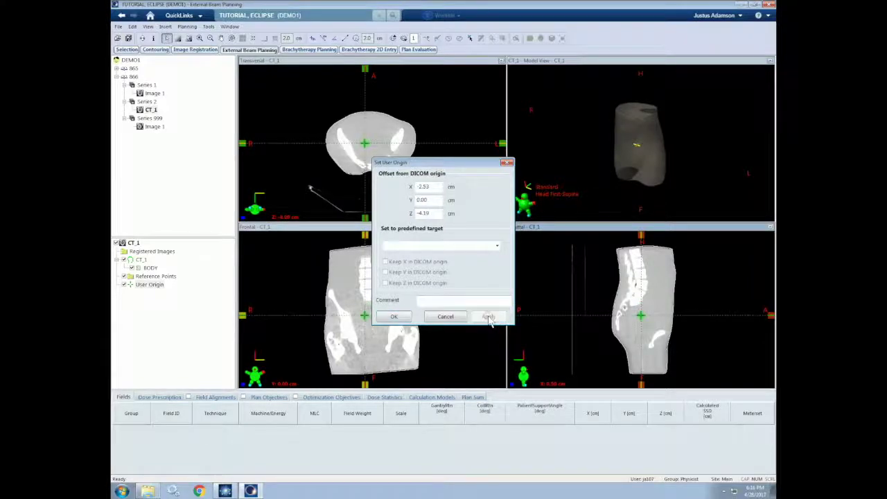
click(394, 317)
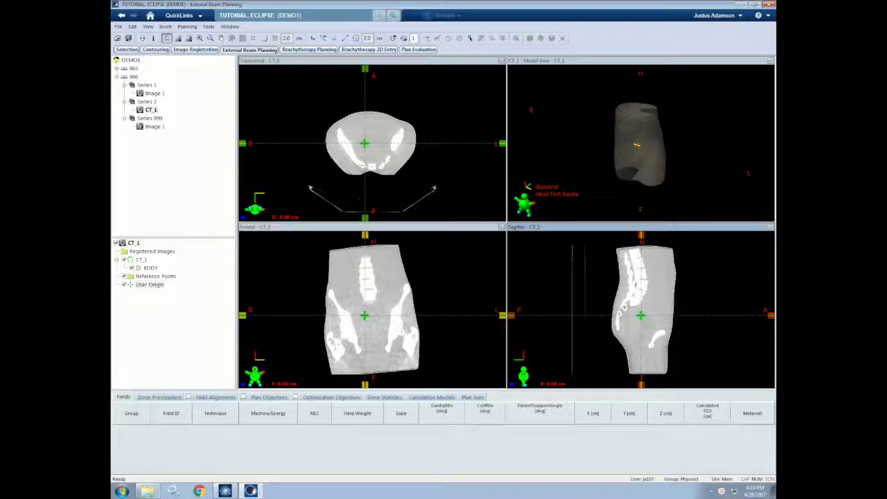
click(169, 27)
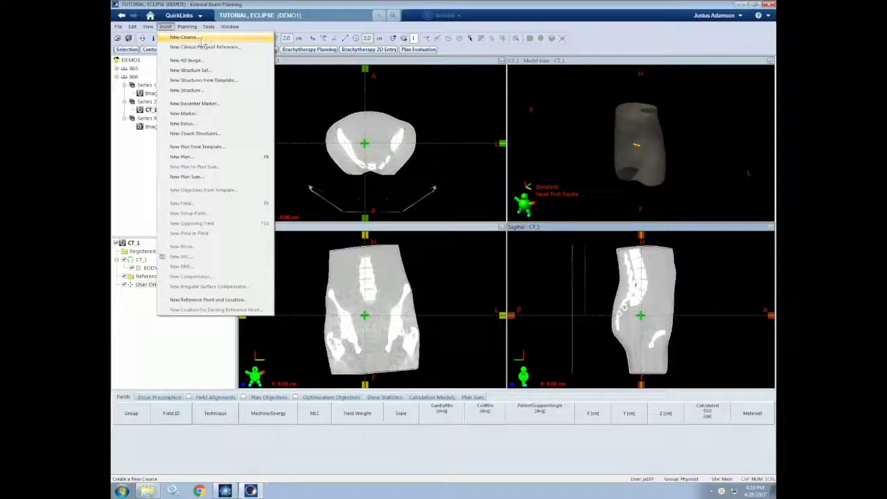
- Start a new treatment course from the patient's actions menu
click(136, 164)
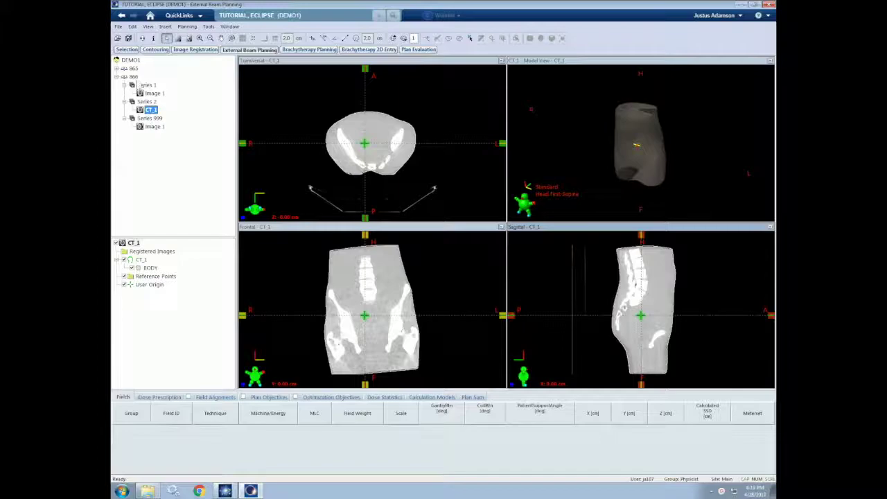
right_click(133, 63)
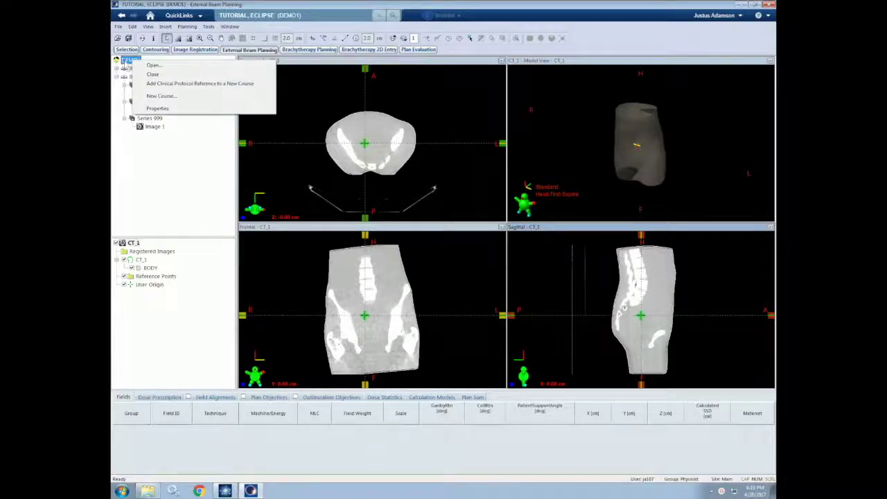
click(183, 97)
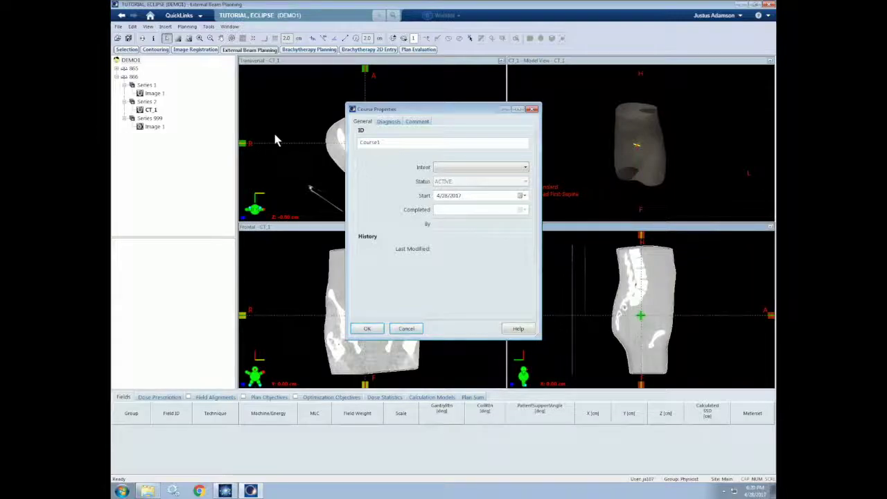
- Name the course C_99 with Curative intent, create it and select it
double_click(415, 142)
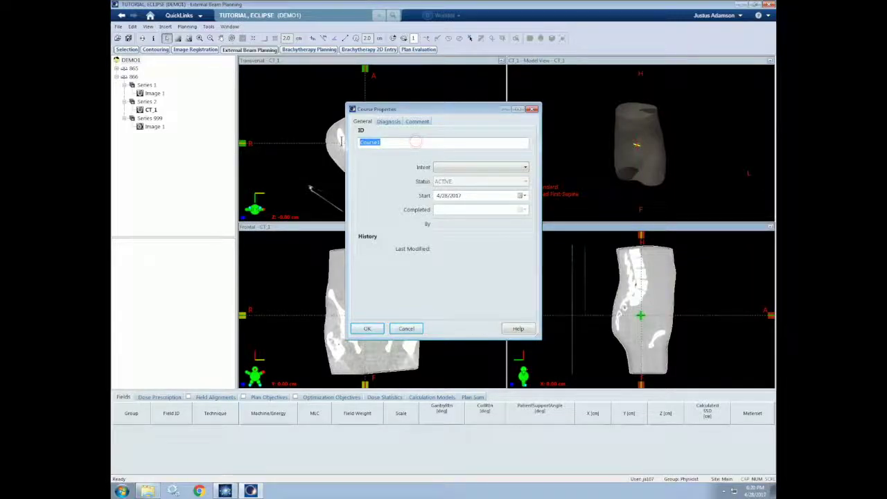
text(C_90)
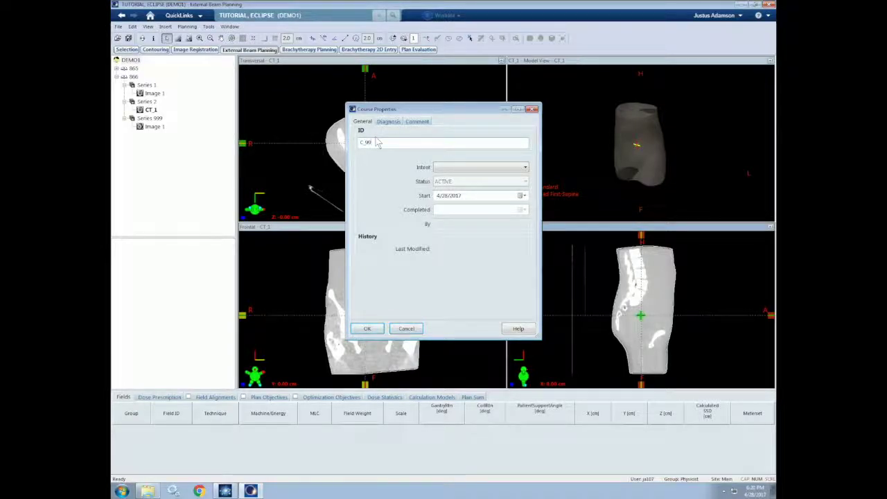
click(524, 167)
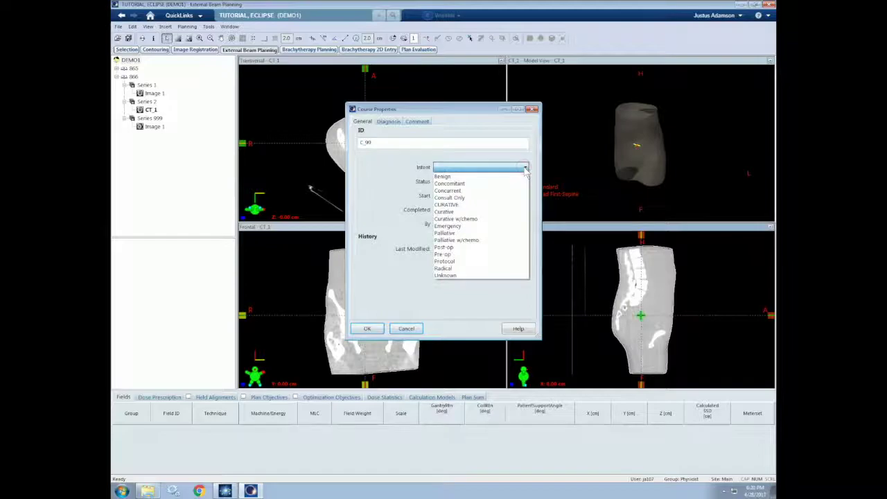
click(463, 212)
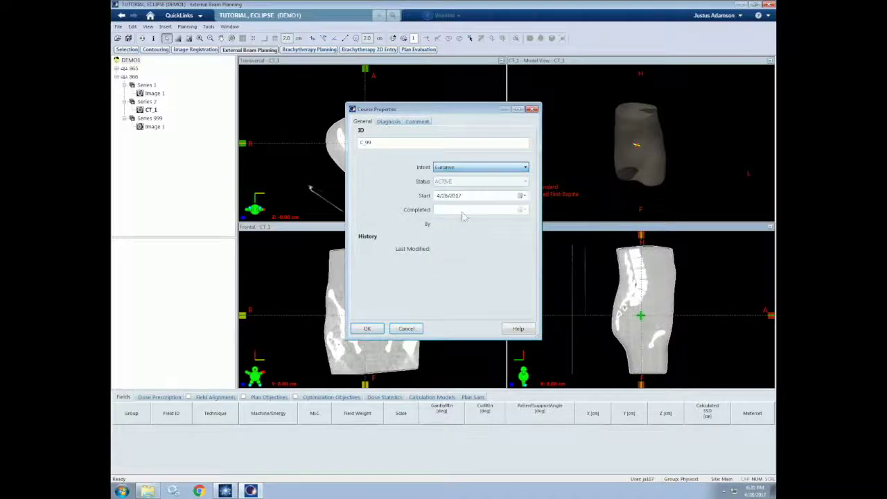
click(368, 329)
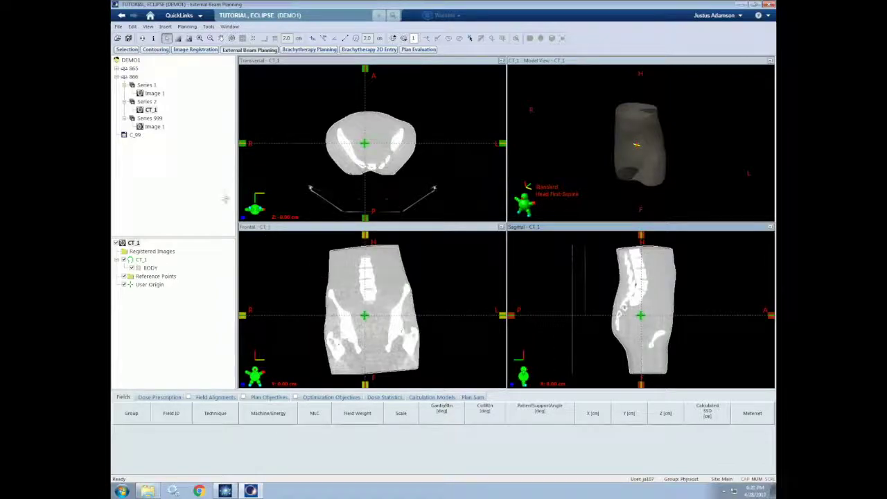
click(117, 76)
- Start a new plan in course C_99
click(135, 84)
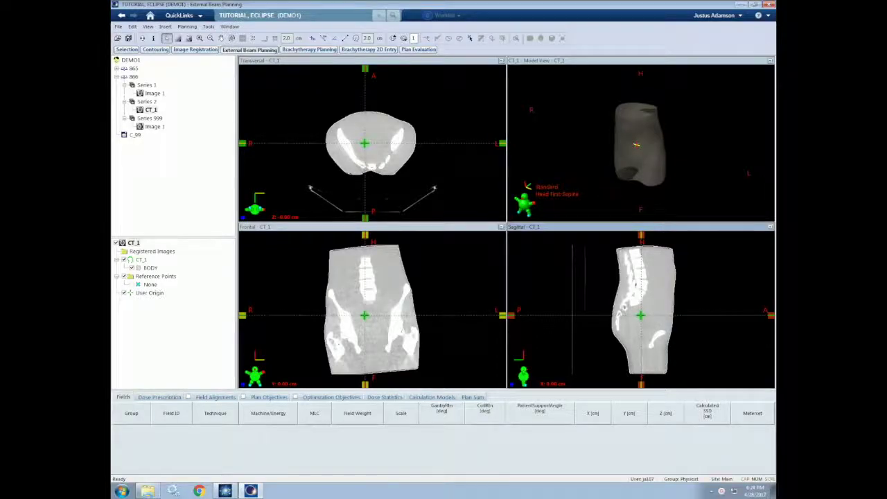
click(166, 27)
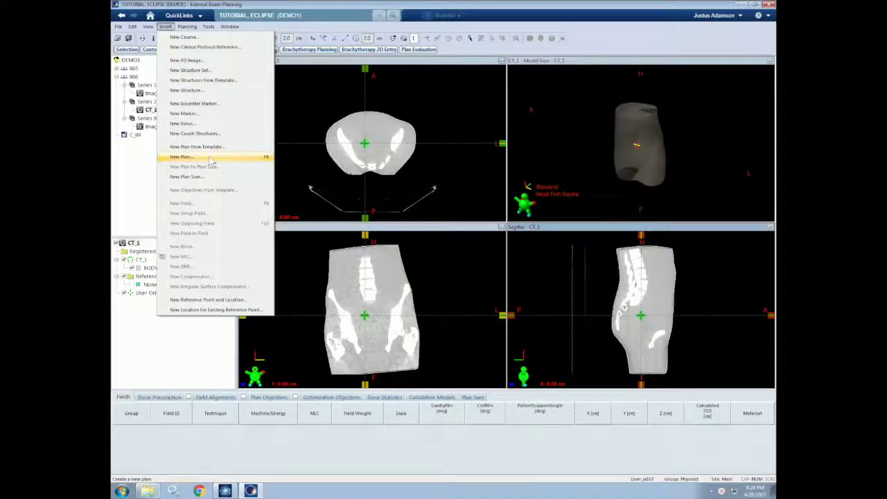
click(144, 161)
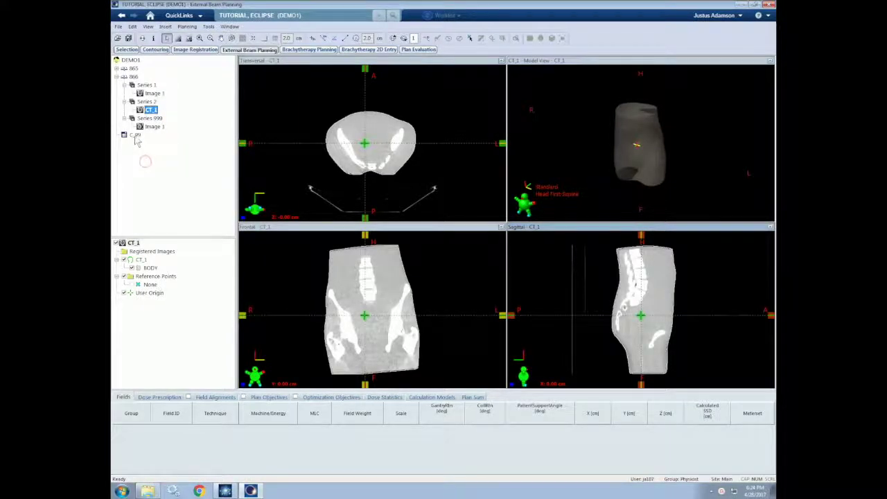
right_click(134, 136)
click(166, 183)
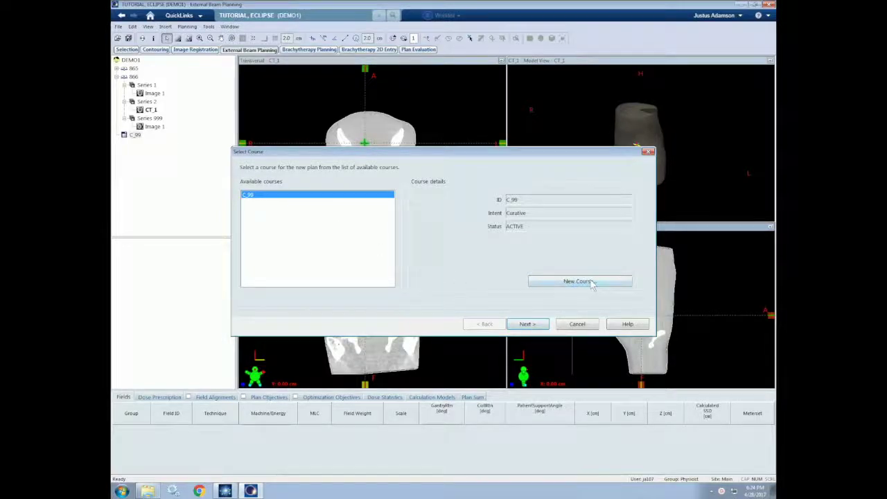
- Accept course C_99 with no target volume or reference point, and keep Head First-Supine
click(539, 320)
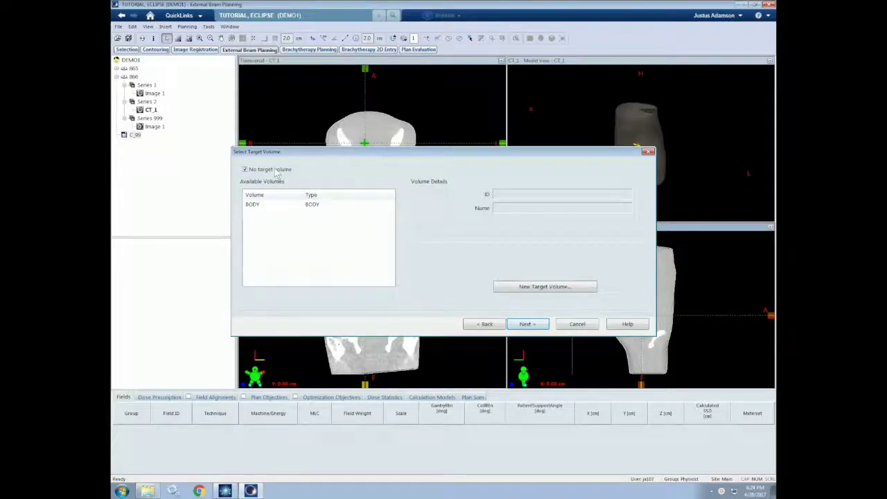
click(521, 324)
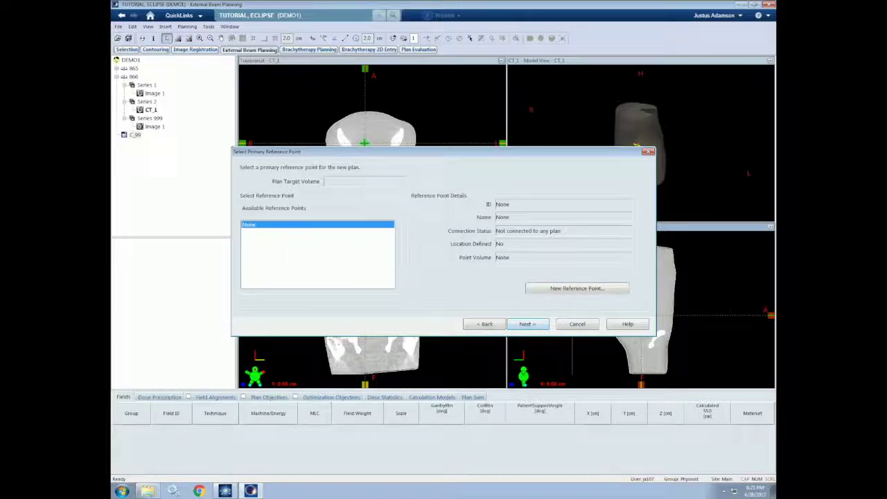
click(528, 326)
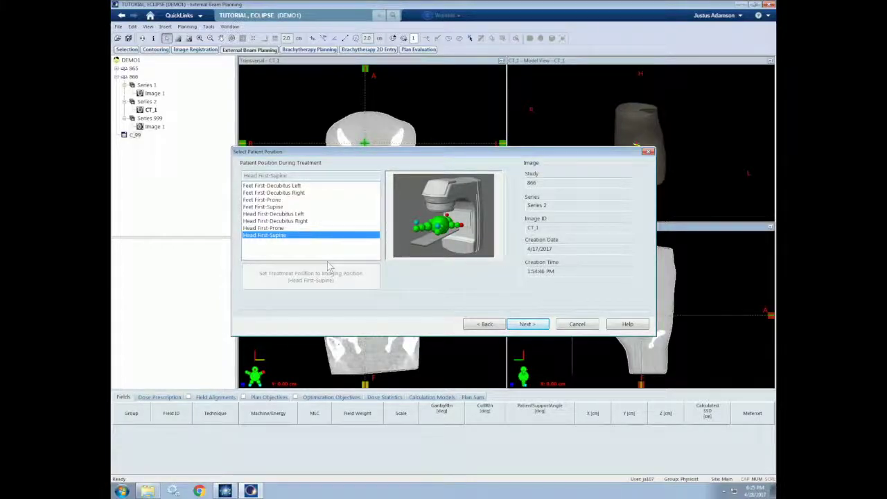
click(526, 325)
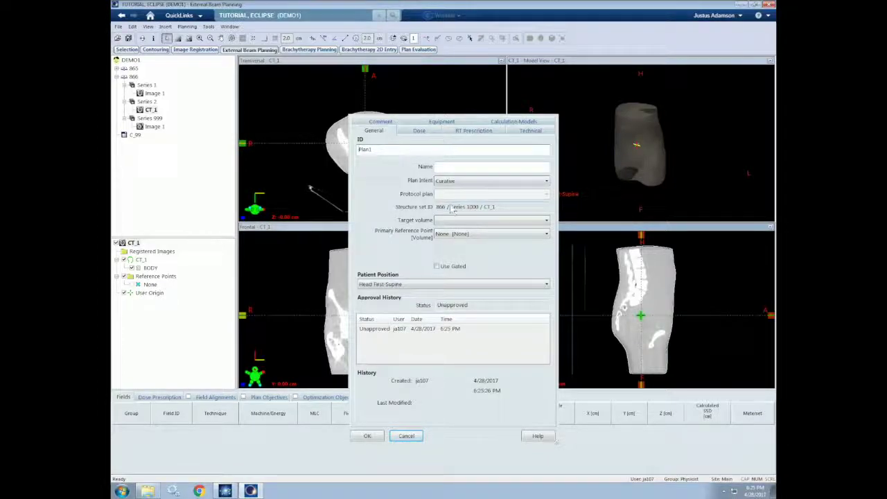
- Confirm Plan1's properties to create the plan
click(367, 435)
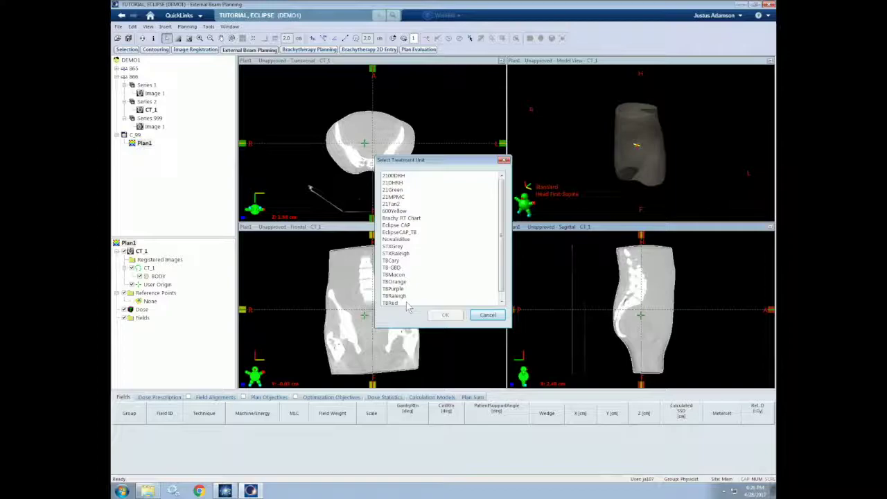
- Cancel treatment unit selection, leaving Plan1 with no machine chosen
click(491, 313)
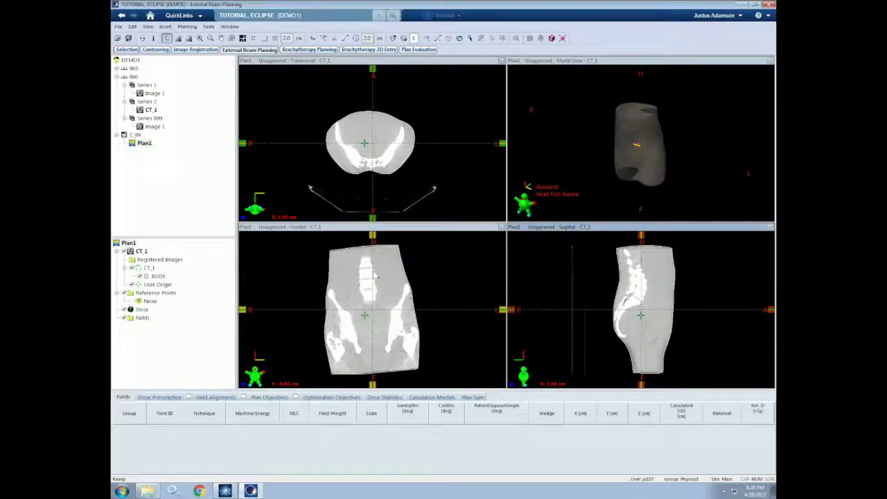
- Rotate the 3-D body rendering in the Model View
drag(671, 150, 659, 132)
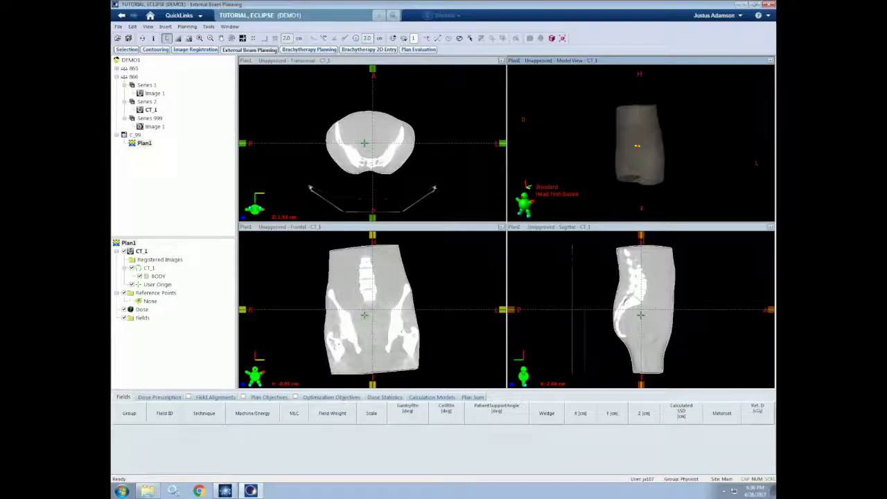
- Add Field 1 to Plan1 using the STXGrey treatment unit
right_click(146, 146)
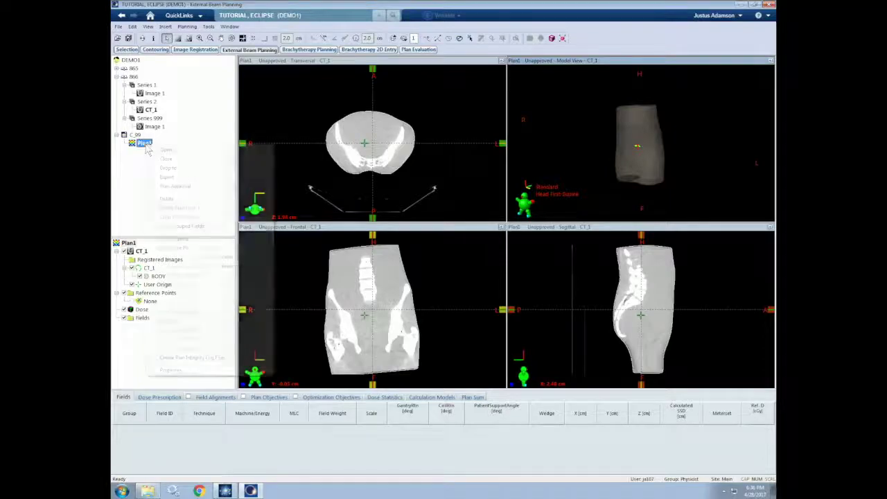
click(185, 306)
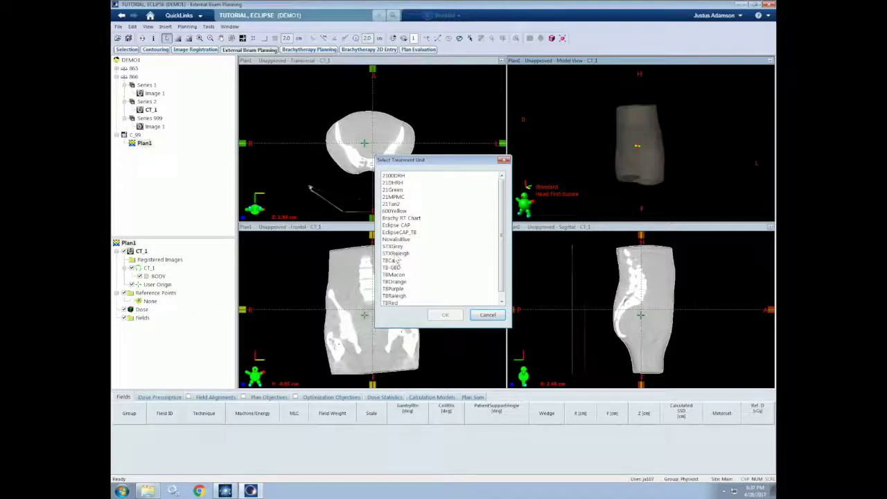
click(397, 247)
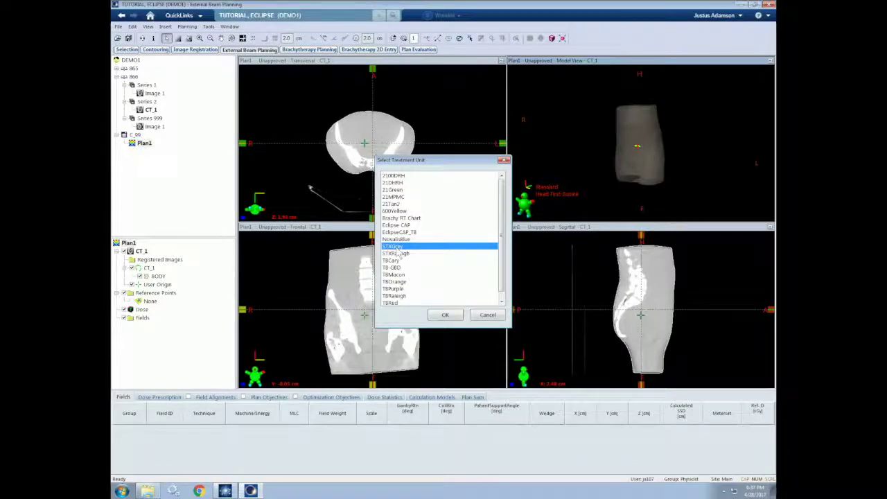
click(446, 315)
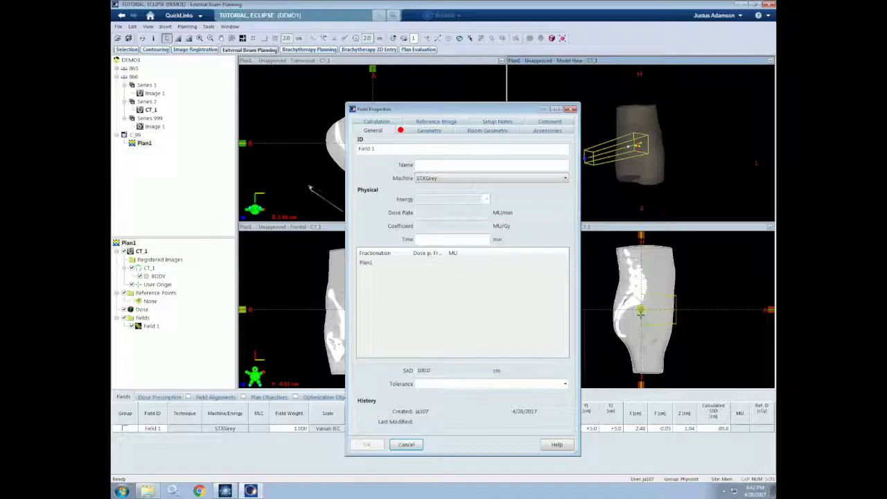
- Set Field 1 to an ARC technique from gantry 0° to stop angle 180°, clockwise
click(426, 133)
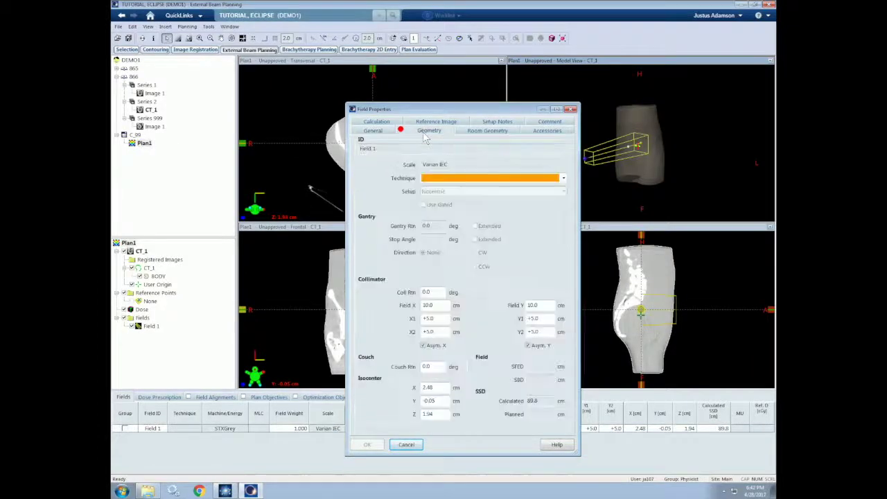
click(563, 179)
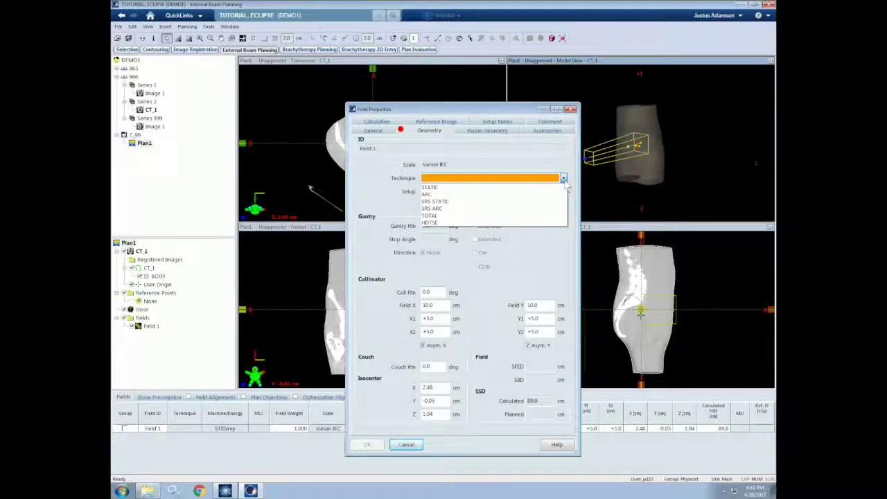
click(440, 194)
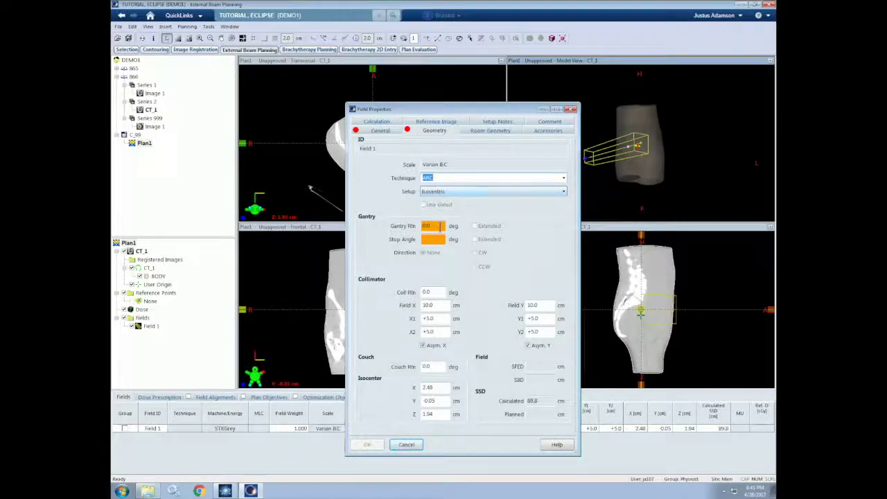
click(439, 226)
click(436, 239)
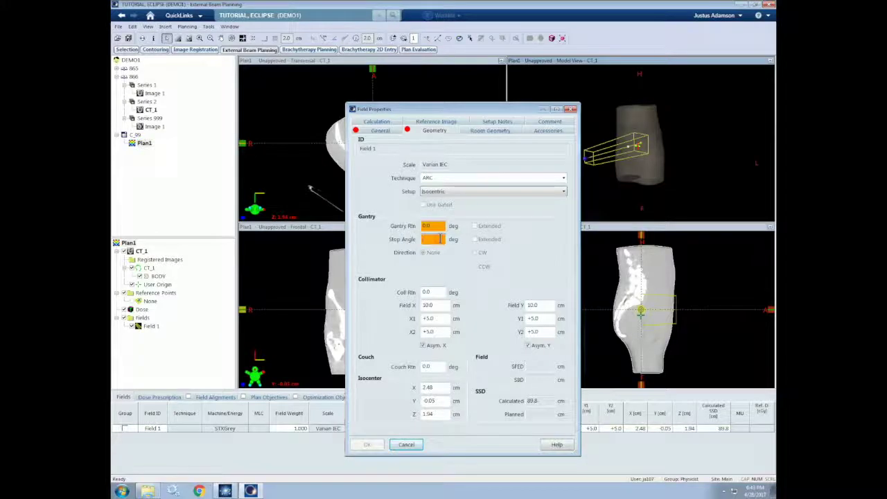
text(180)
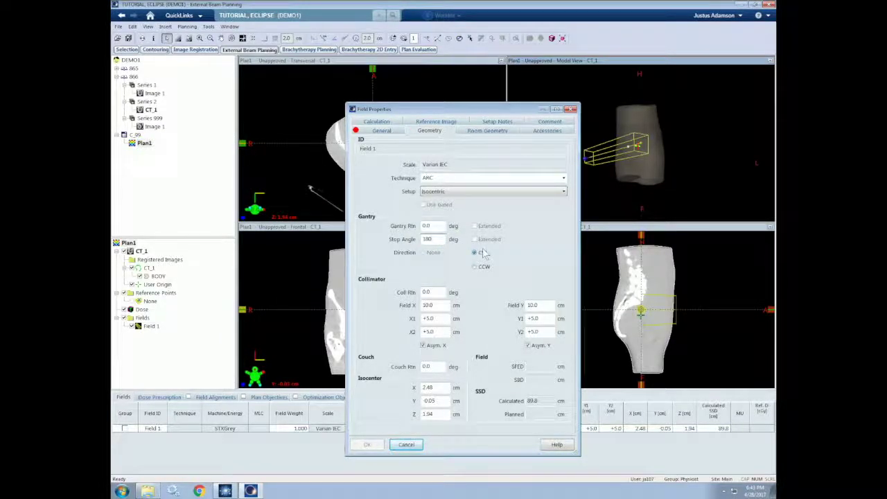
- Choose 6X beam energy for Field 1 on the General tab
click(368, 132)
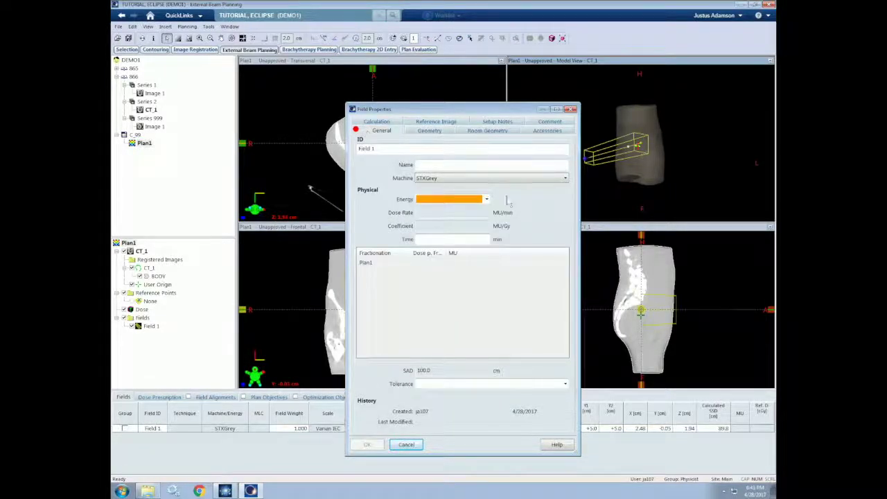
click(485, 199)
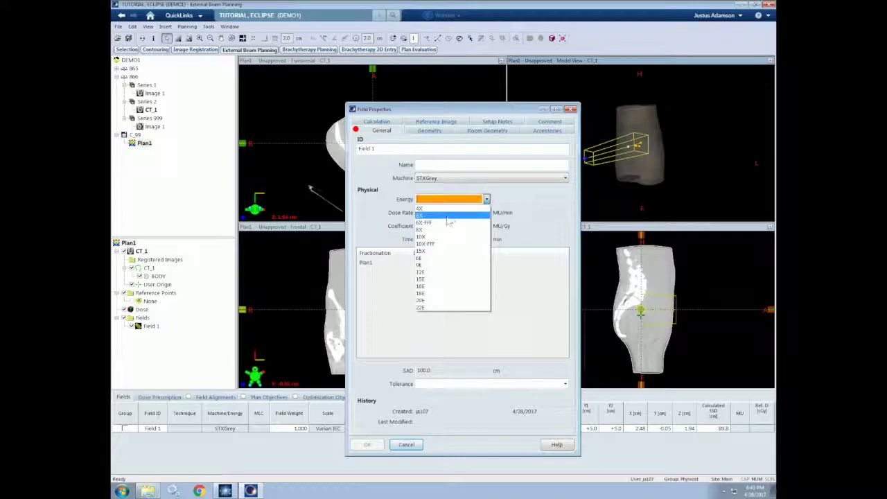
click(439, 216)
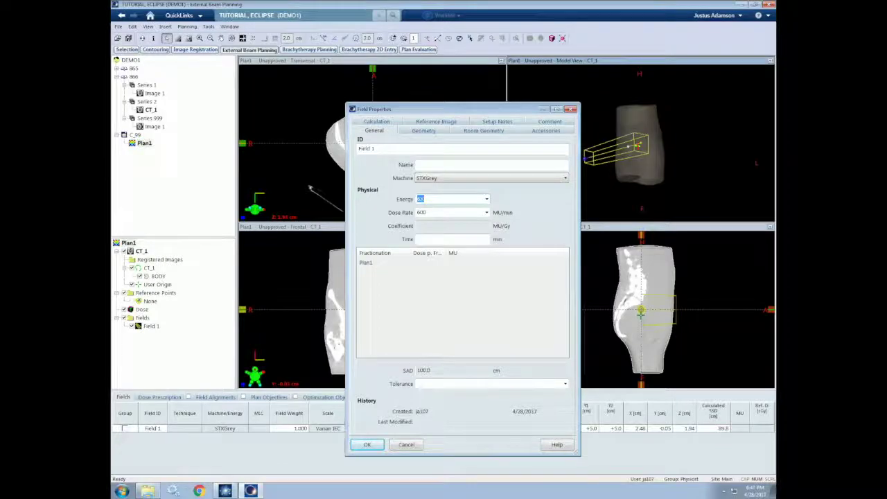
- Check Field 1's collimator and couch rotation, then view room geometry and accessories
click(425, 133)
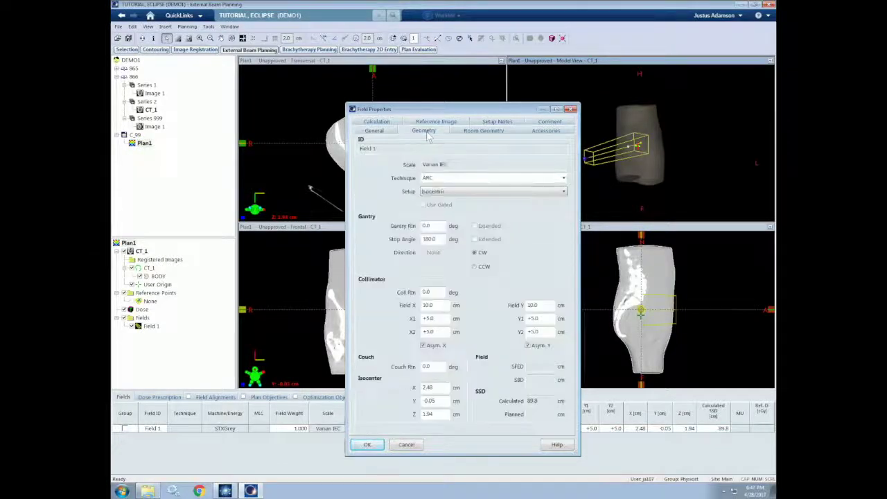
double_click(427, 292)
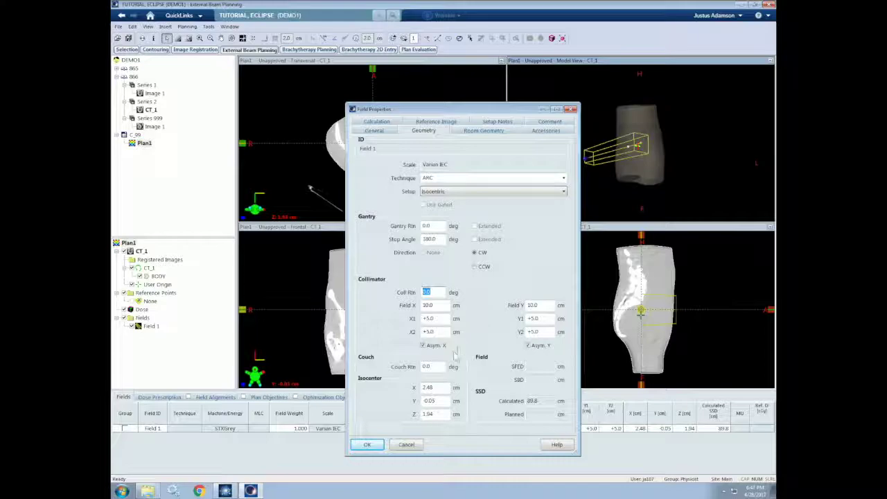
double_click(427, 366)
click(433, 386)
click(483, 132)
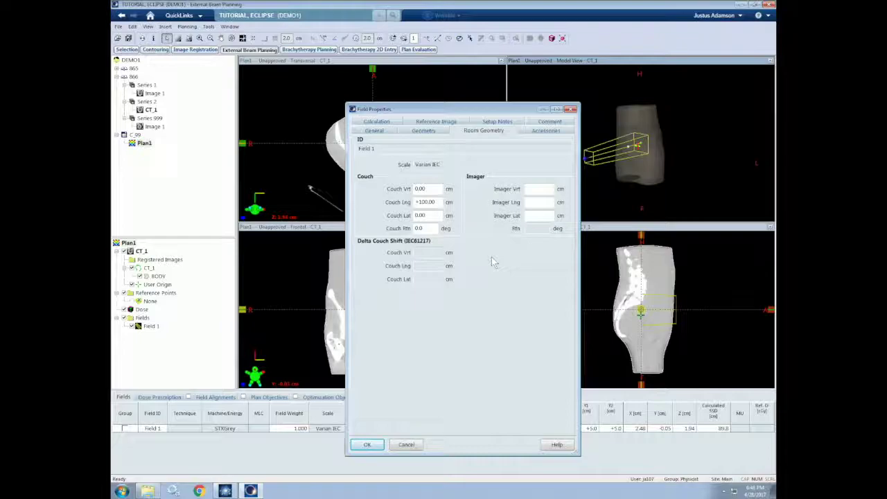
click(544, 131)
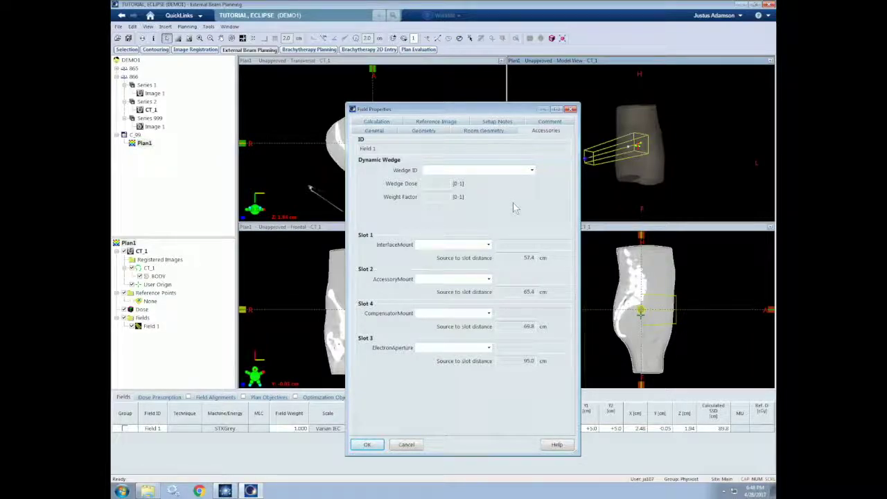
- Review comment, setup notes, reference image and calculation pages, then apply with weight 1.000
click(550, 122)
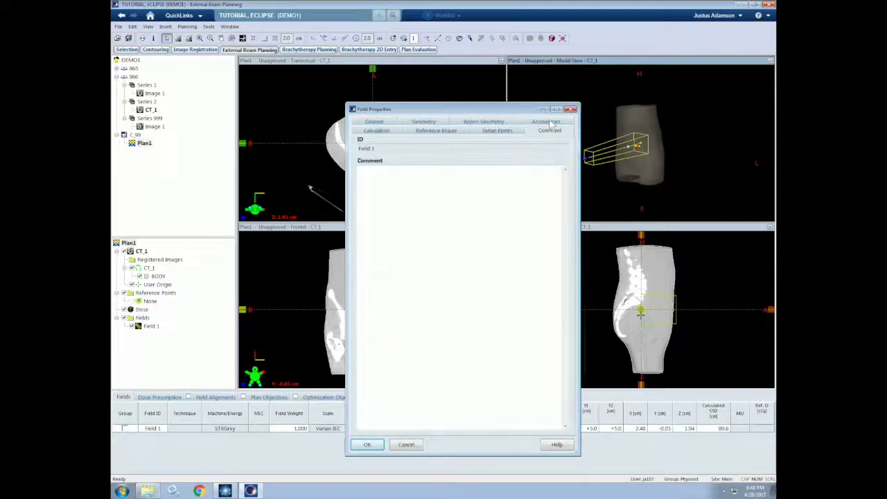
click(497, 131)
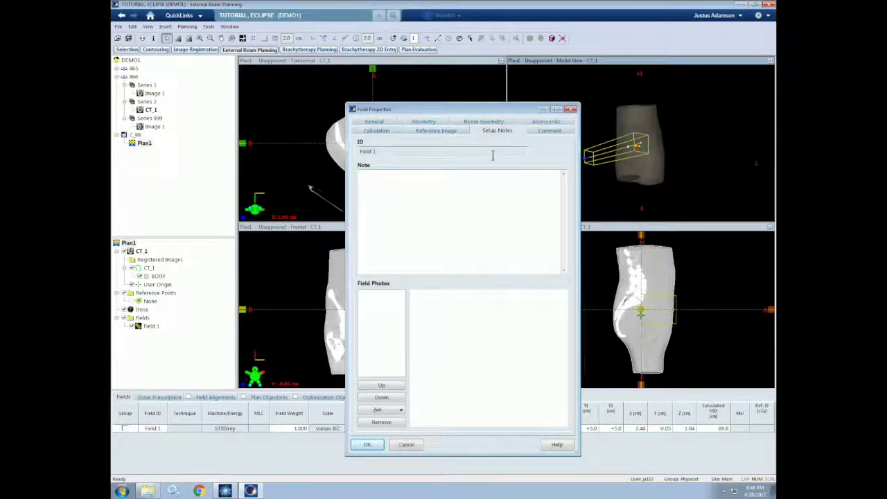
click(435, 131)
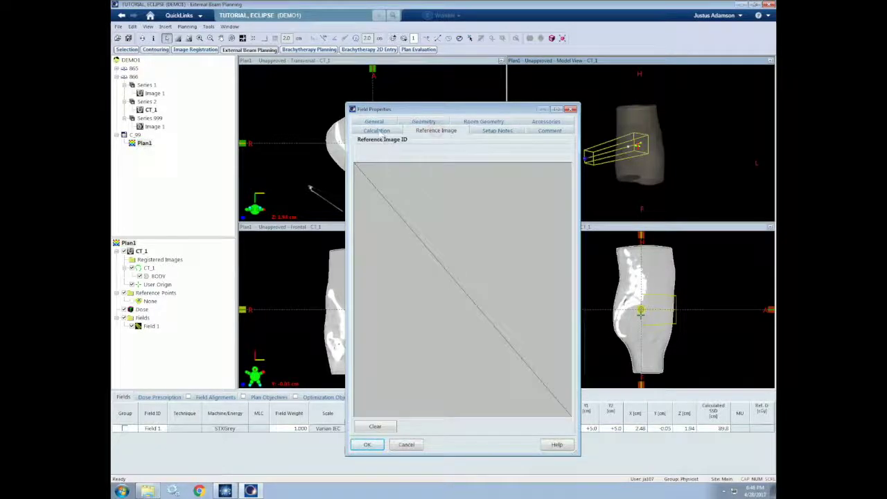
click(378, 131)
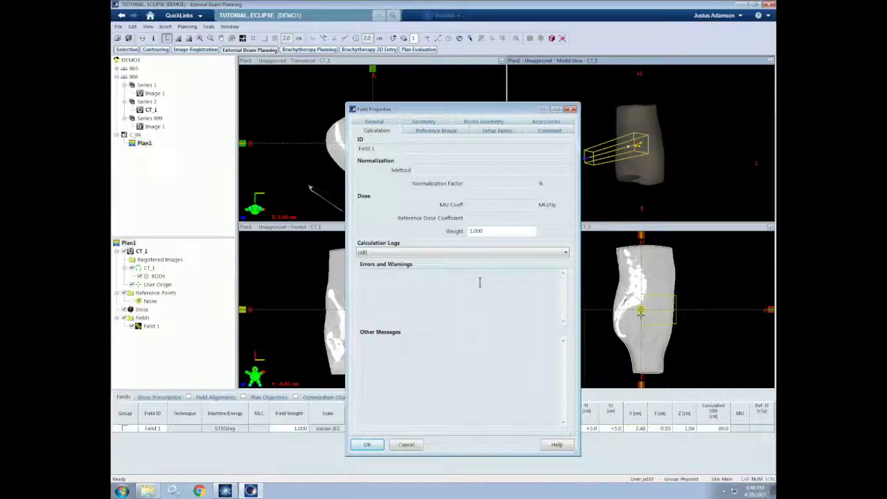
double_click(483, 230)
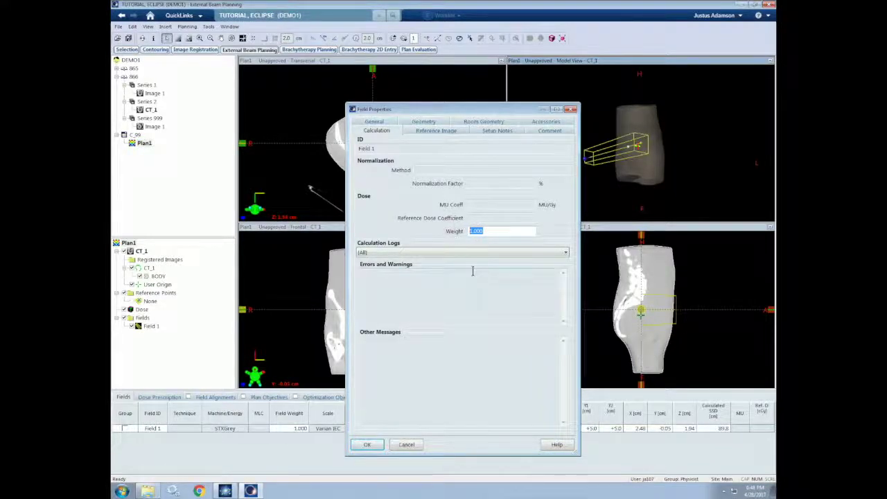
click(367, 444)
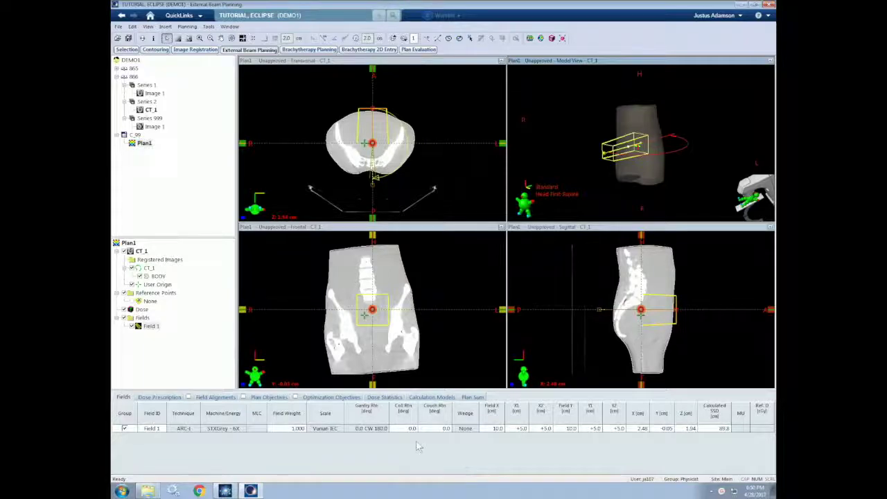
- Bring up the actions menu for Field 1, now a 6X arc, 0–180° CW on STXGrey
right_click(151, 326)
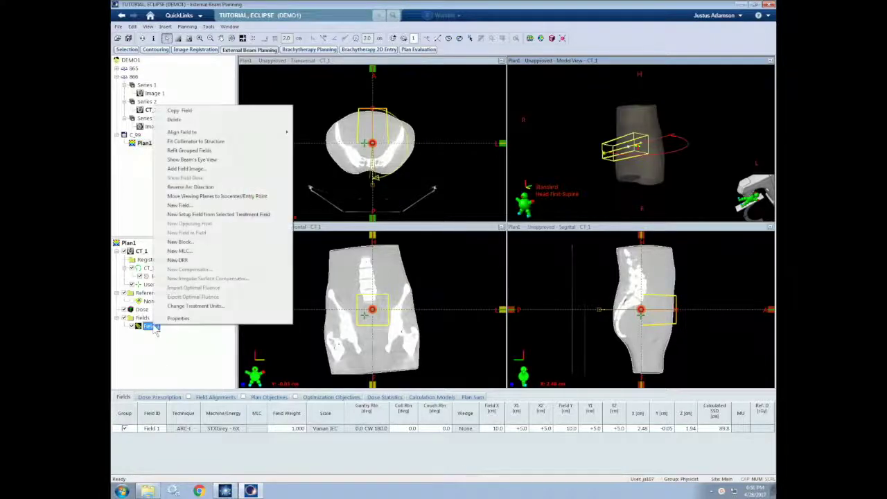
click(198, 319)
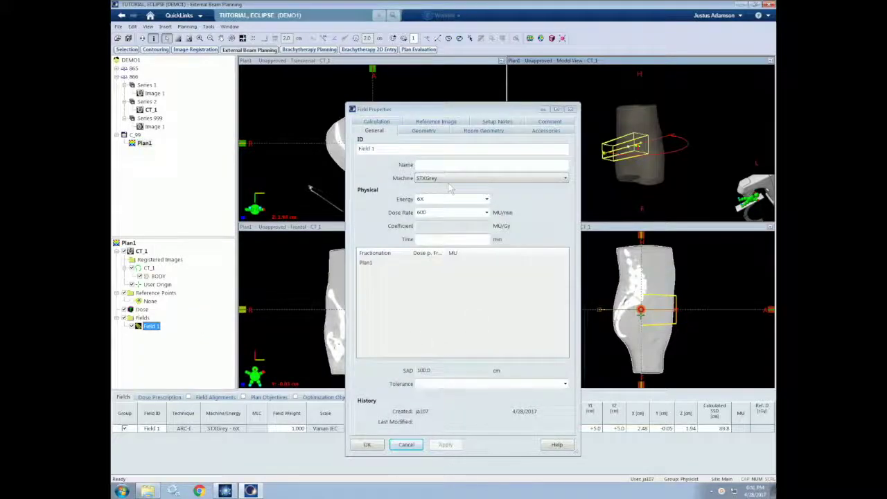
click(424, 130)
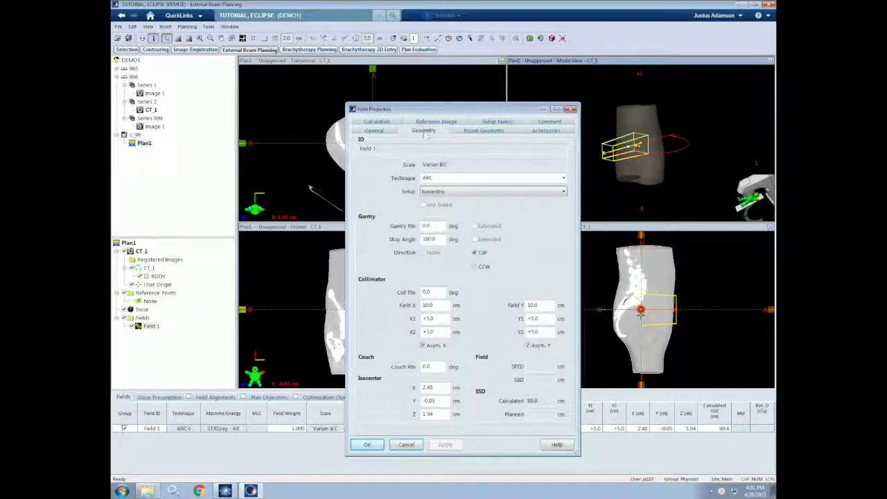
click(483, 131)
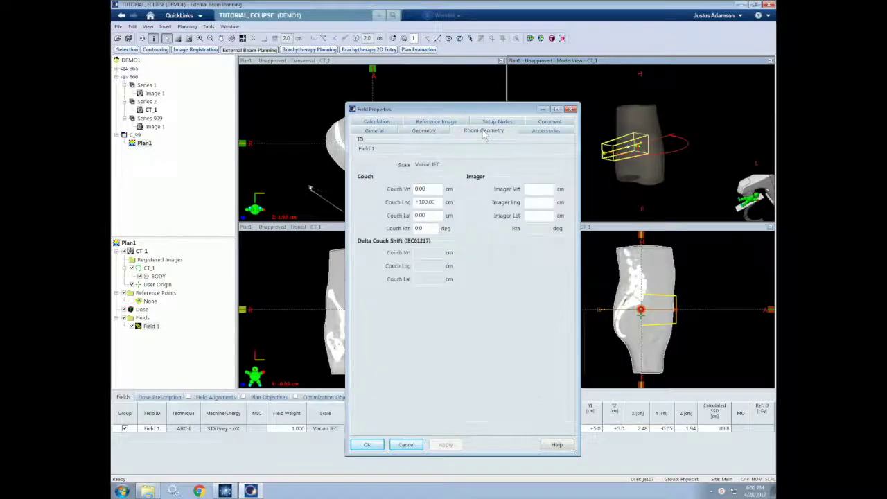
click(572, 110)
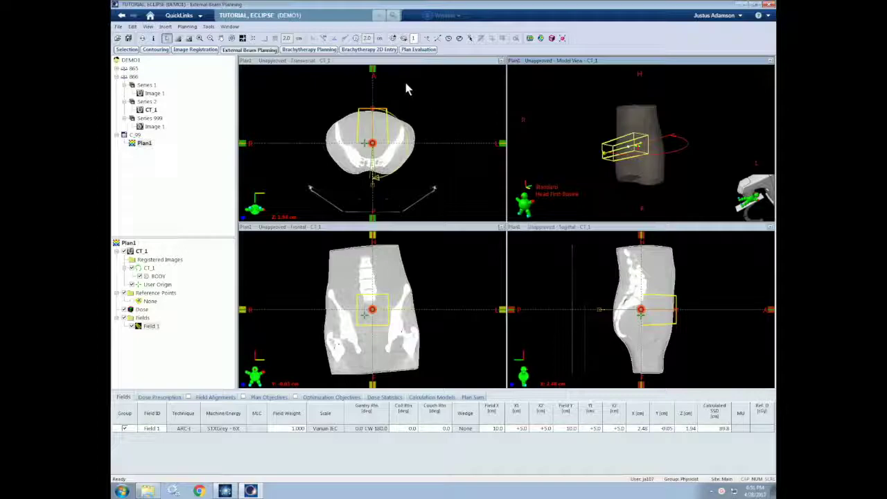
right_click(145, 144)
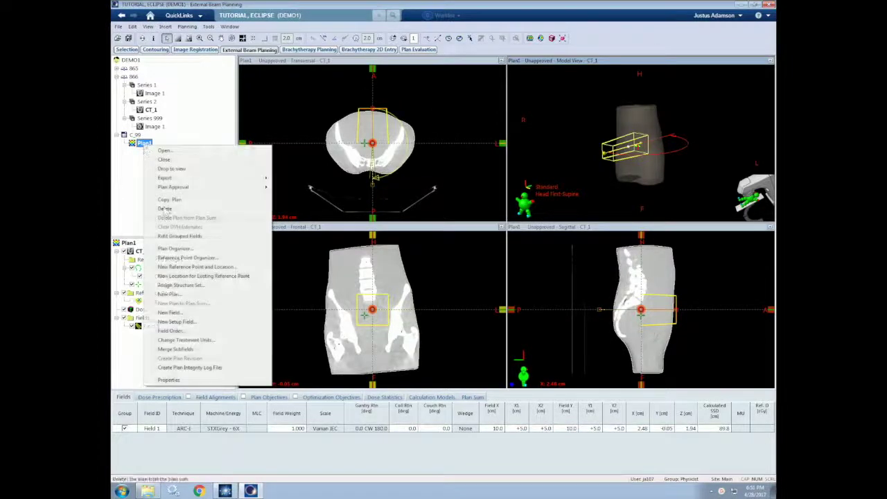
click(170, 379)
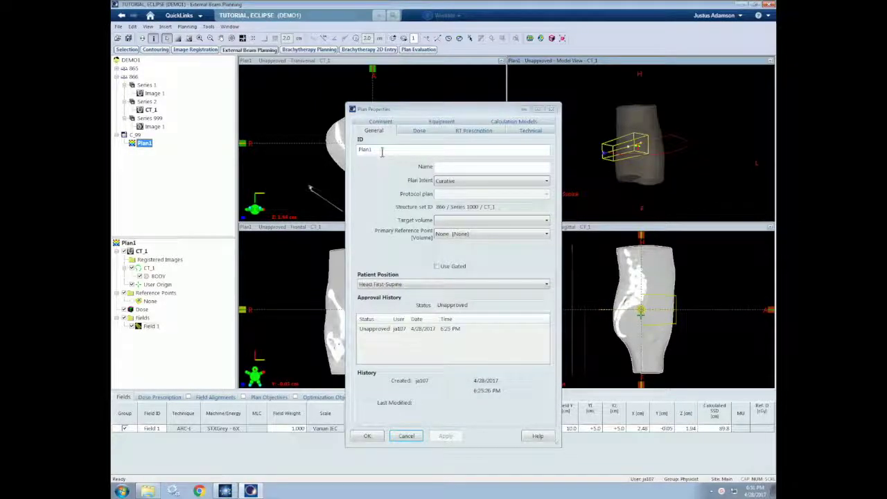
click(375, 437)
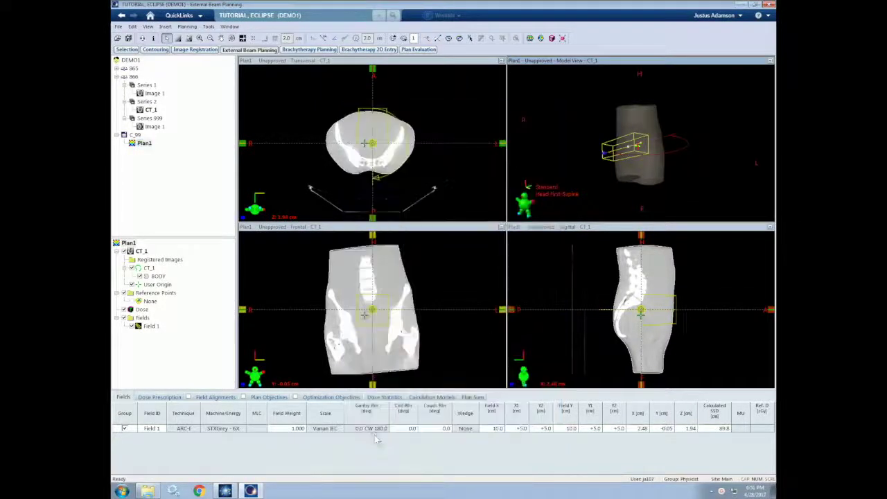
click(390, 320)
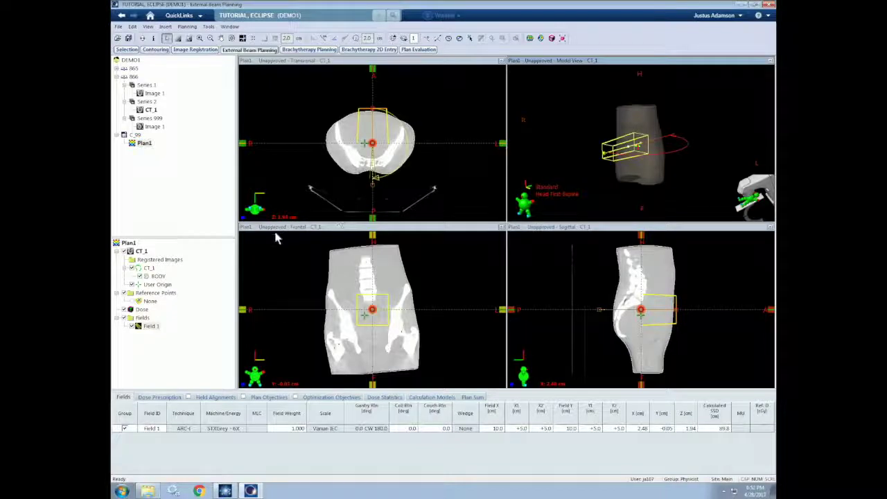
right_click(151, 327)
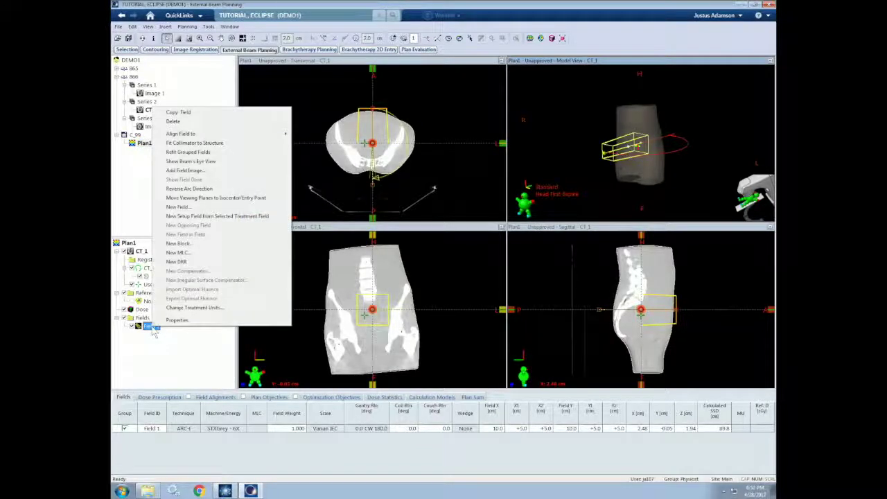
- Copy Field 1 into Plan1 and accept the resulting Field 2 as a 6X arc, 0–180° CW
click(213, 112)
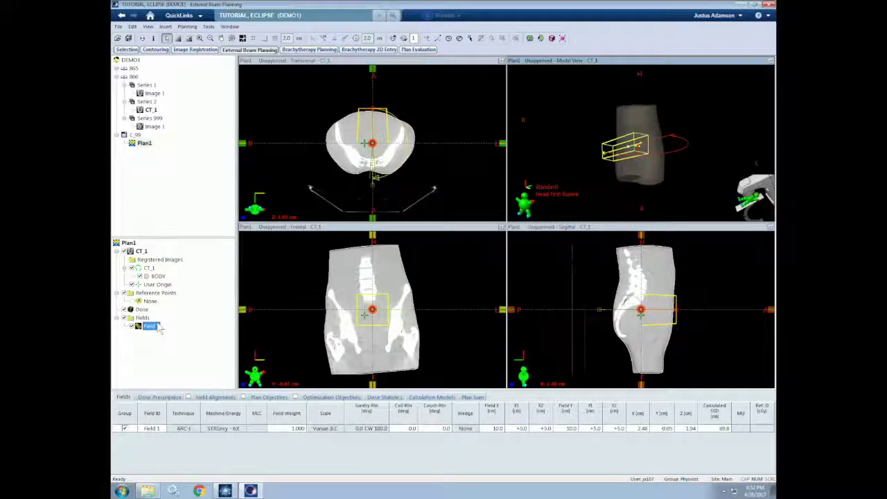
right_click(128, 243)
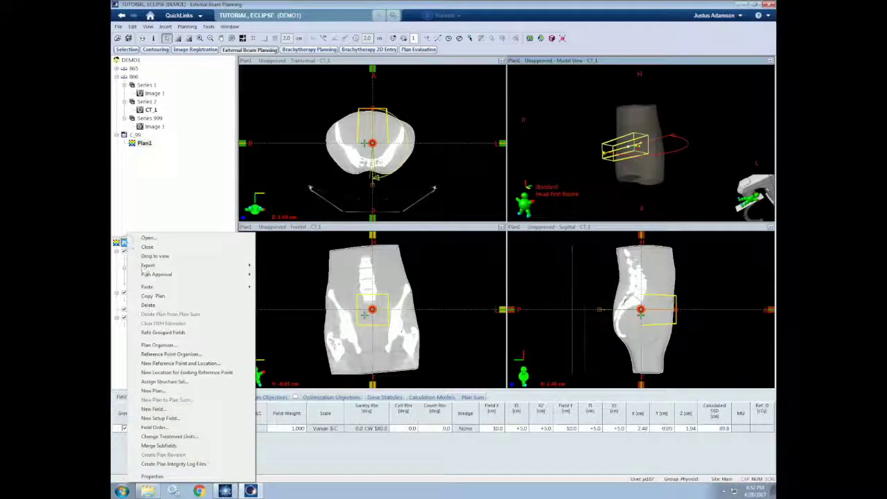
mouse_move(146, 286)
click(279, 287)
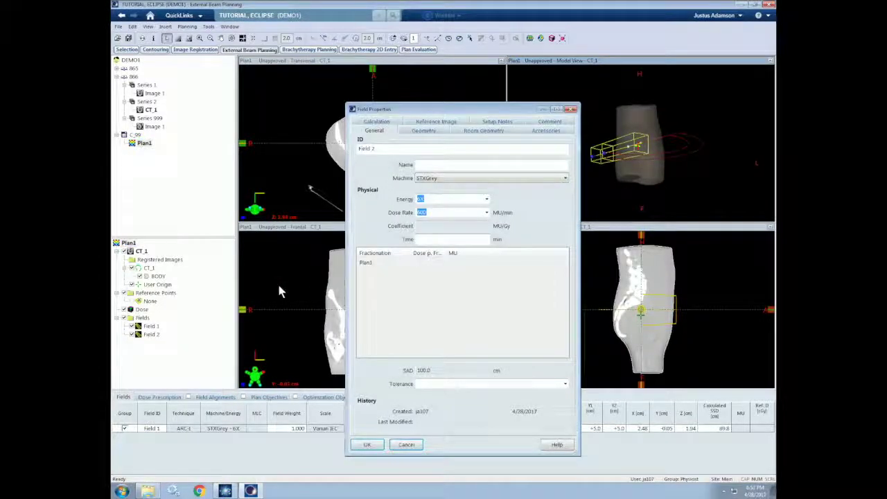
click(367, 445)
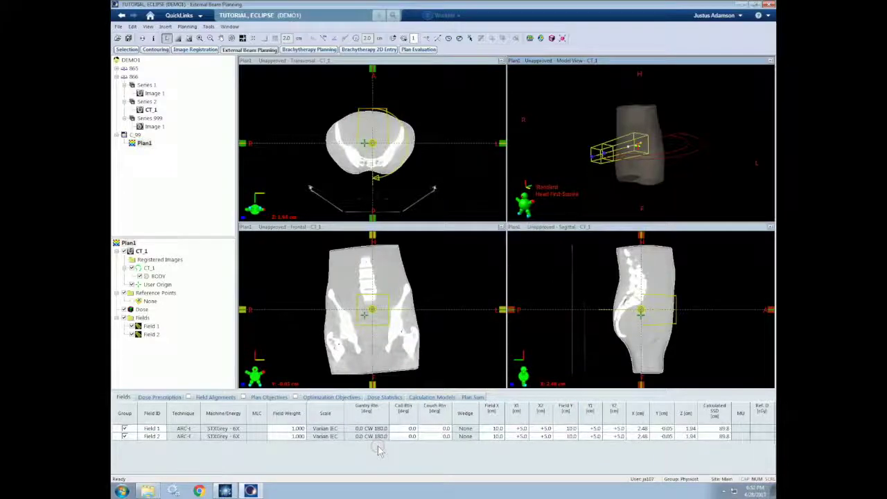